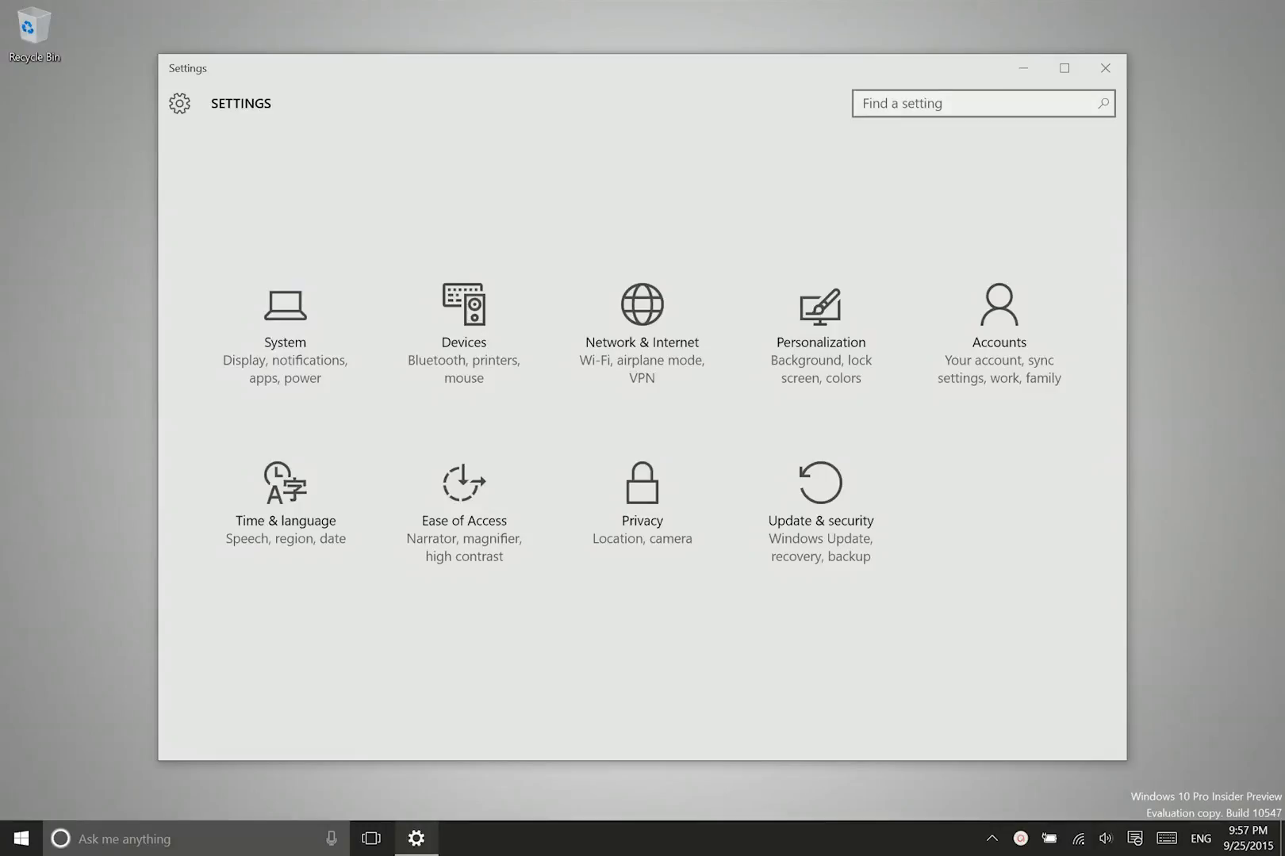
- Minimize the Settings window to reveal the red helmet wallpaper
click(1011, 68)
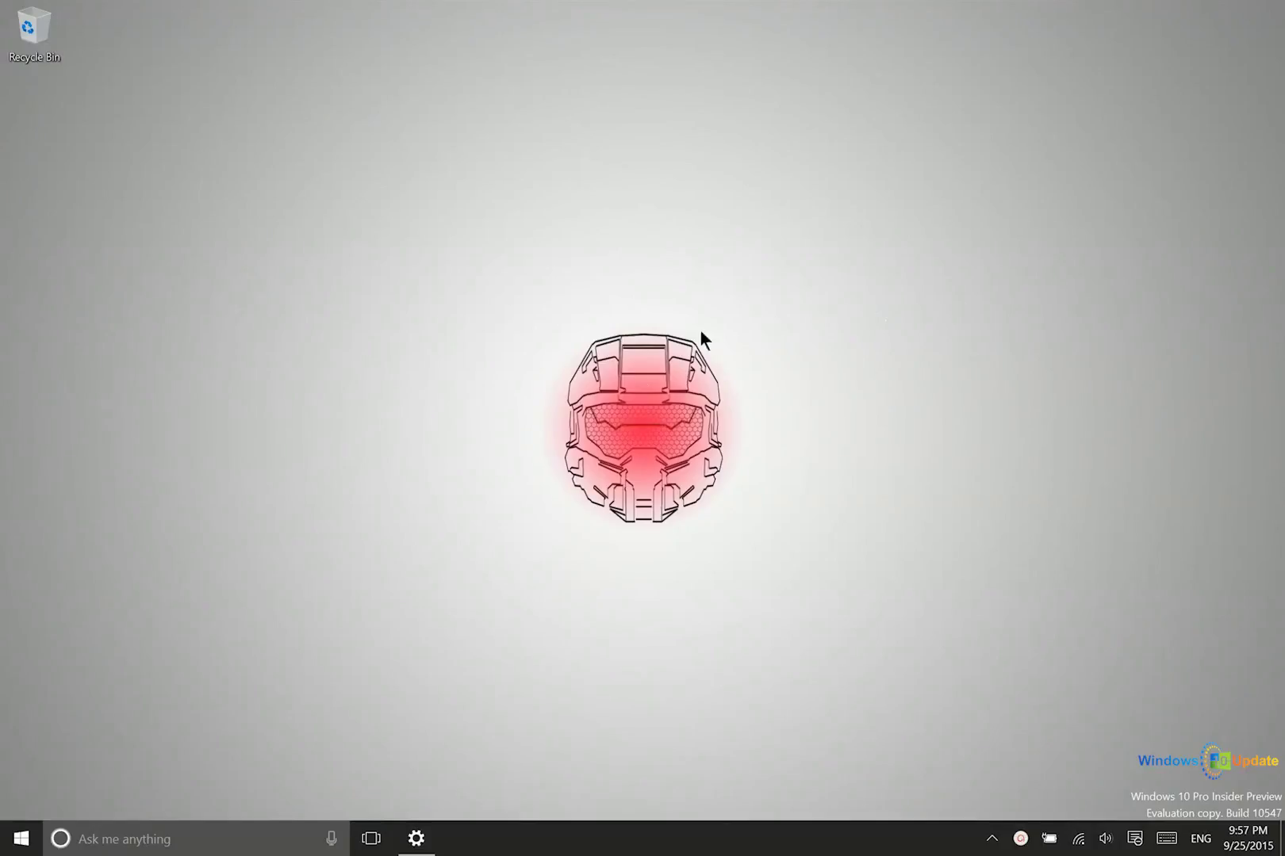
- Reopen Settings via the desktop's Personalize option and return to the Personalization Background page
right_click(506, 281)
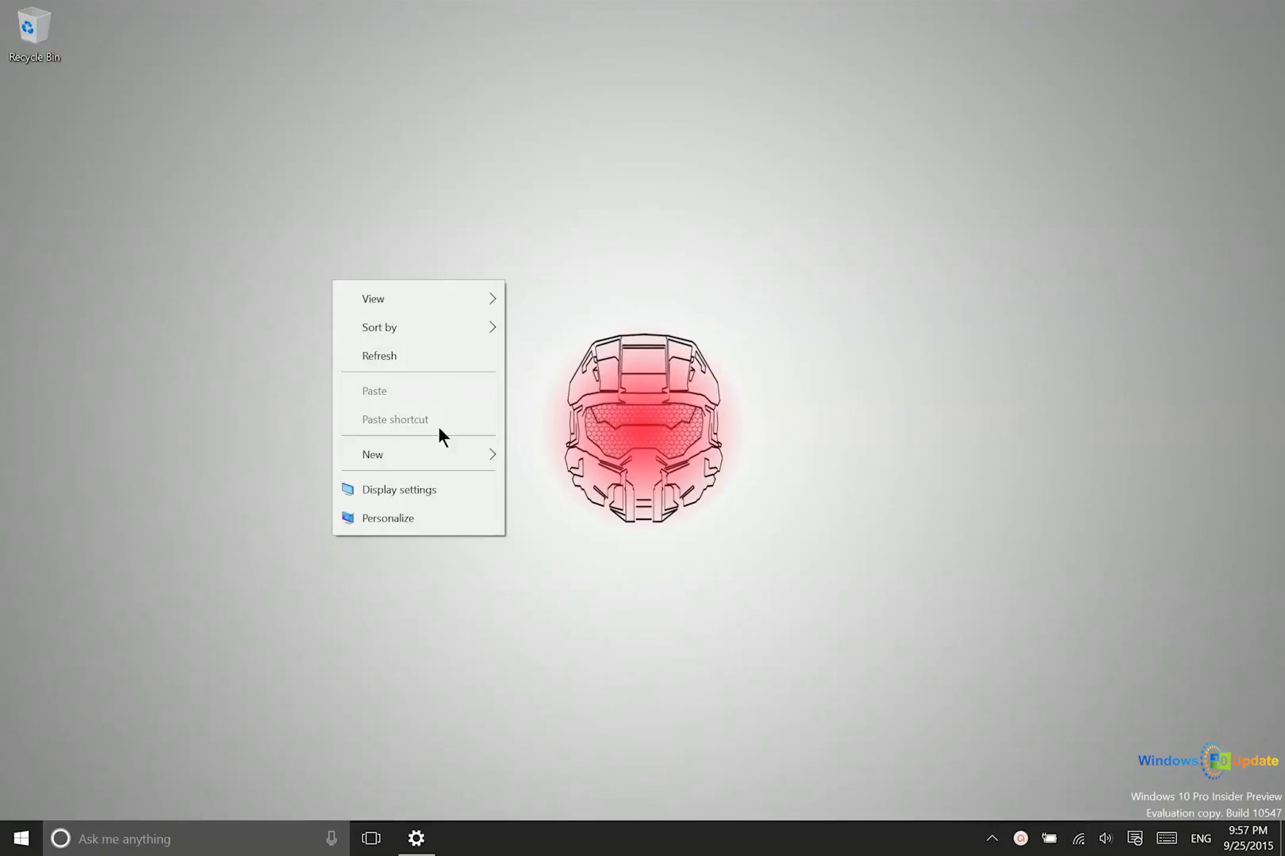
click(426, 510)
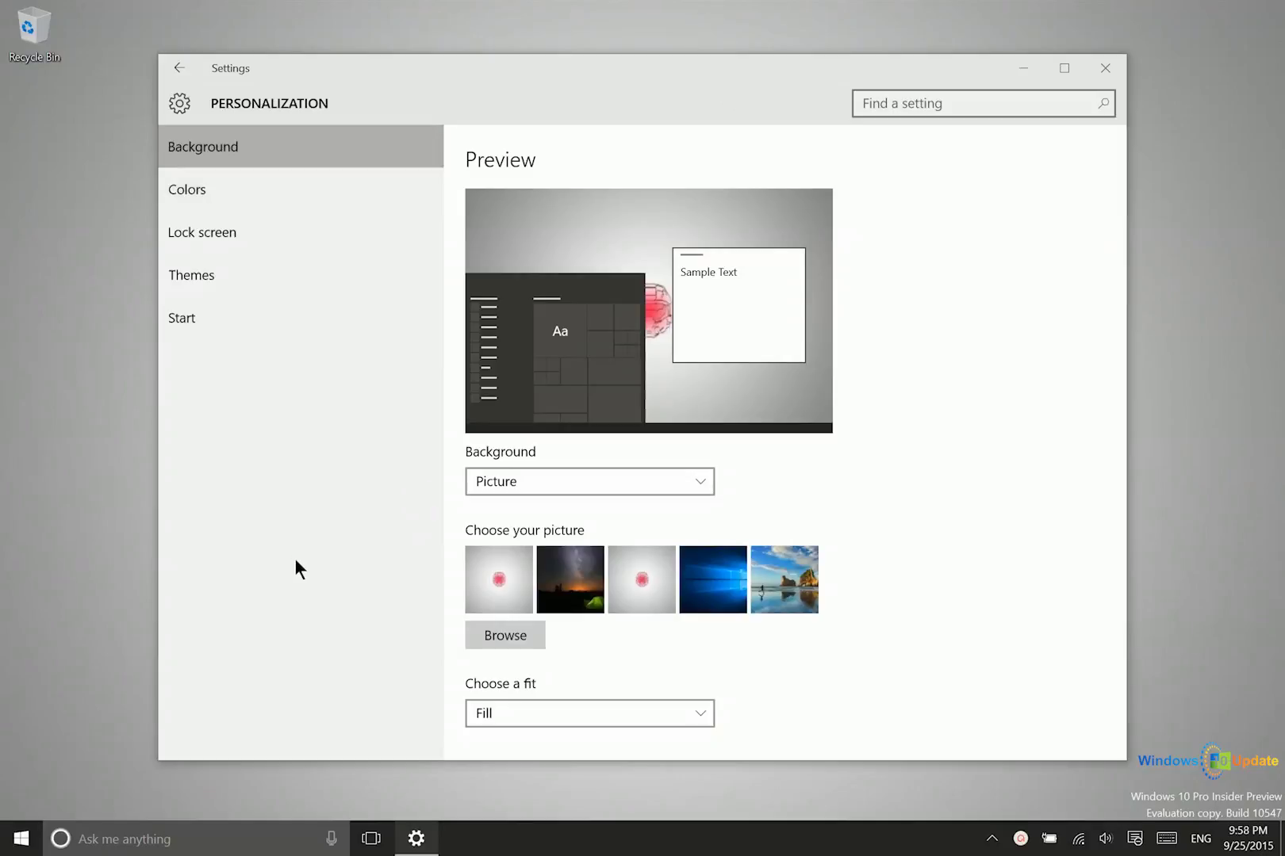
click(179, 106)
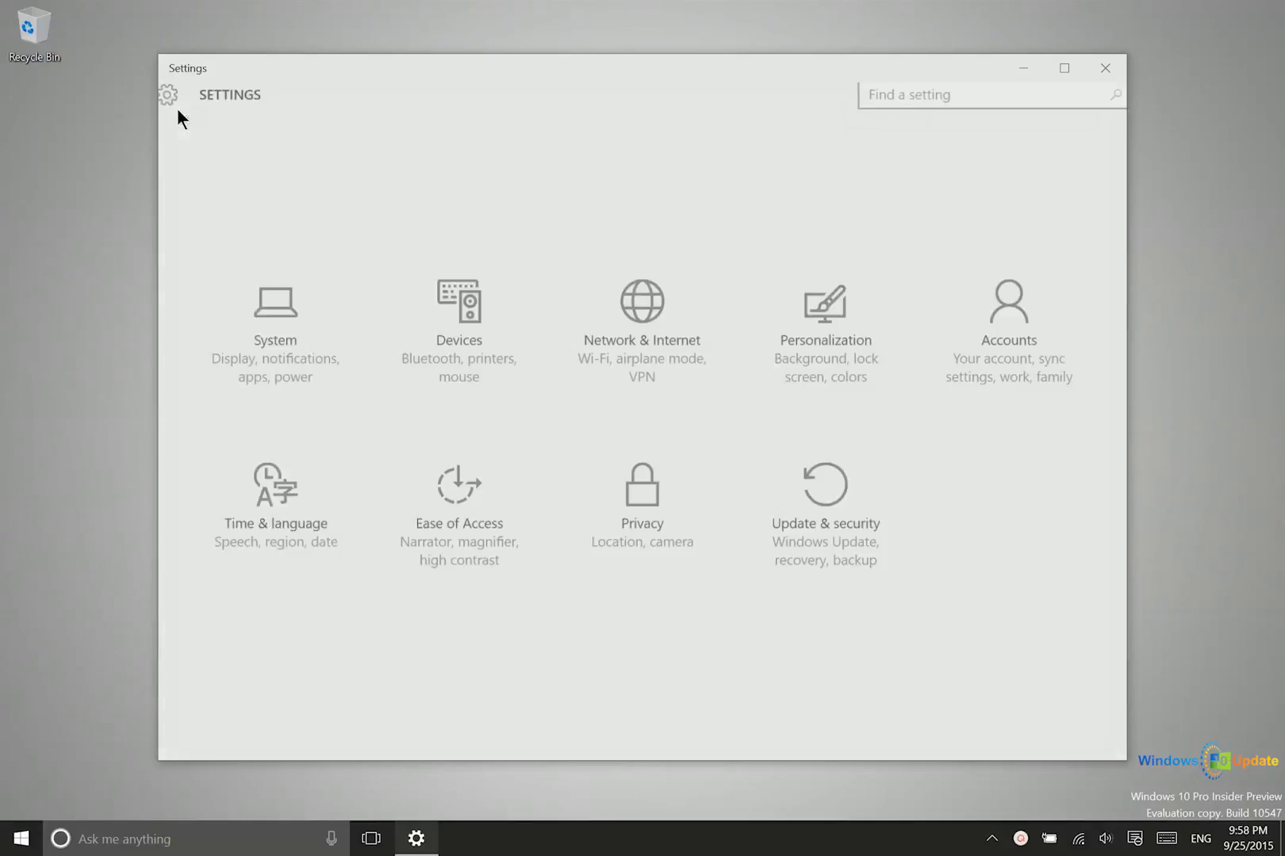
click(807, 314)
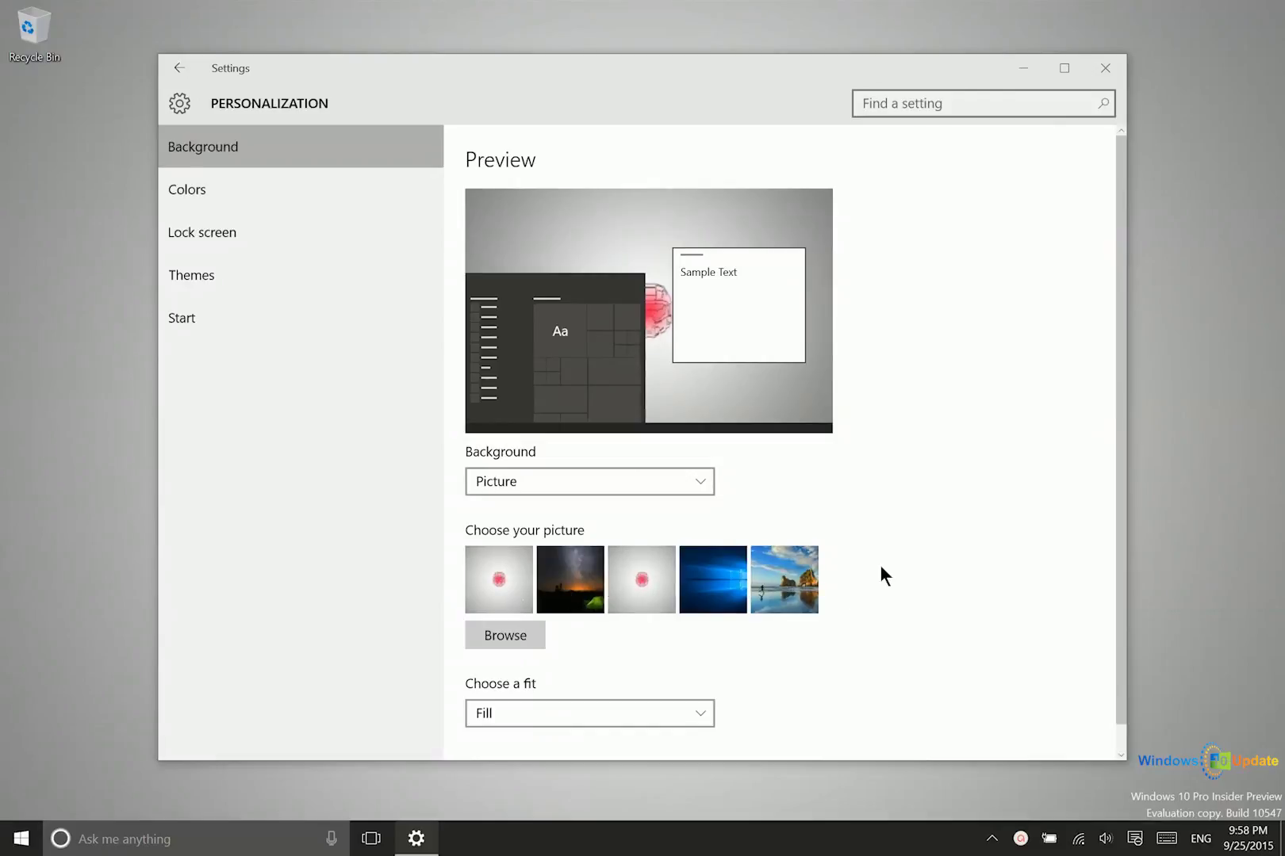
click(487, 634)
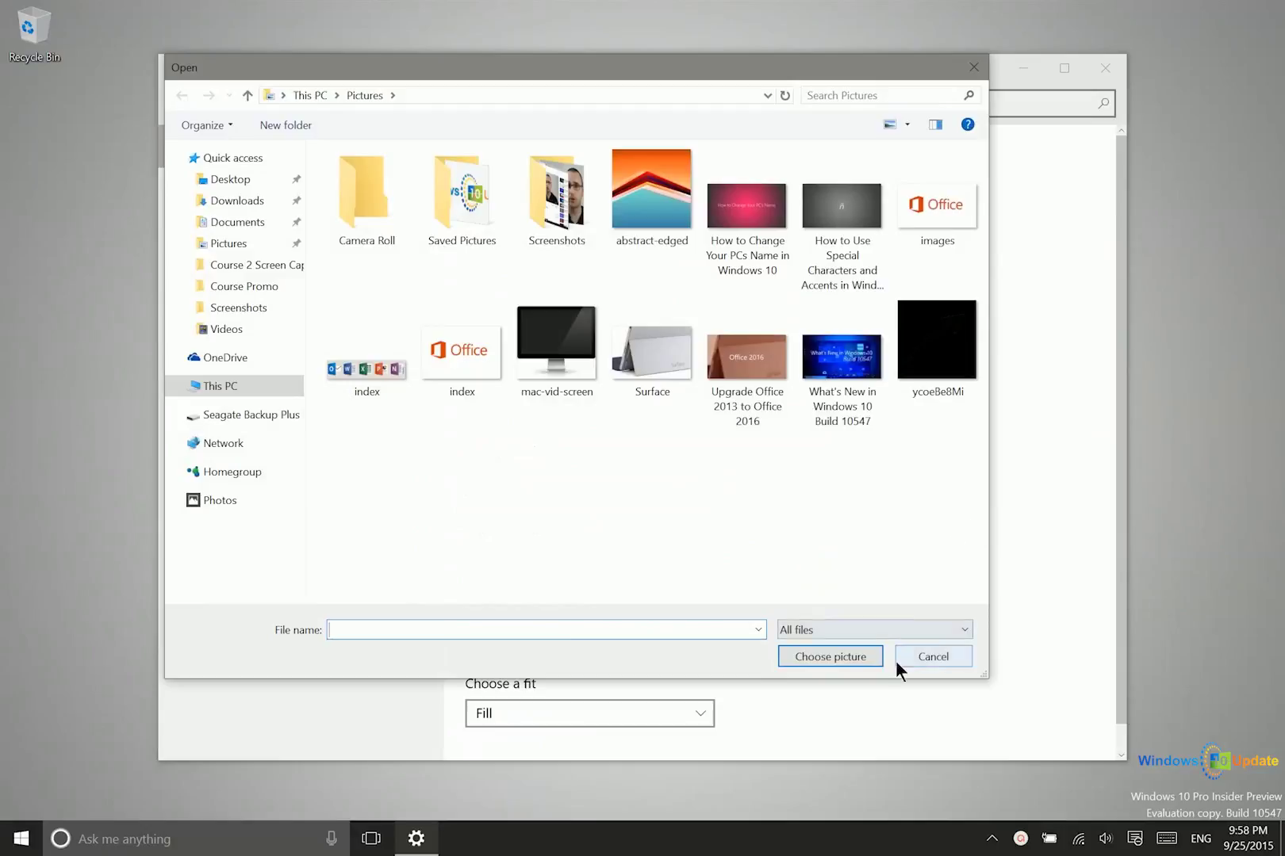
click(932, 656)
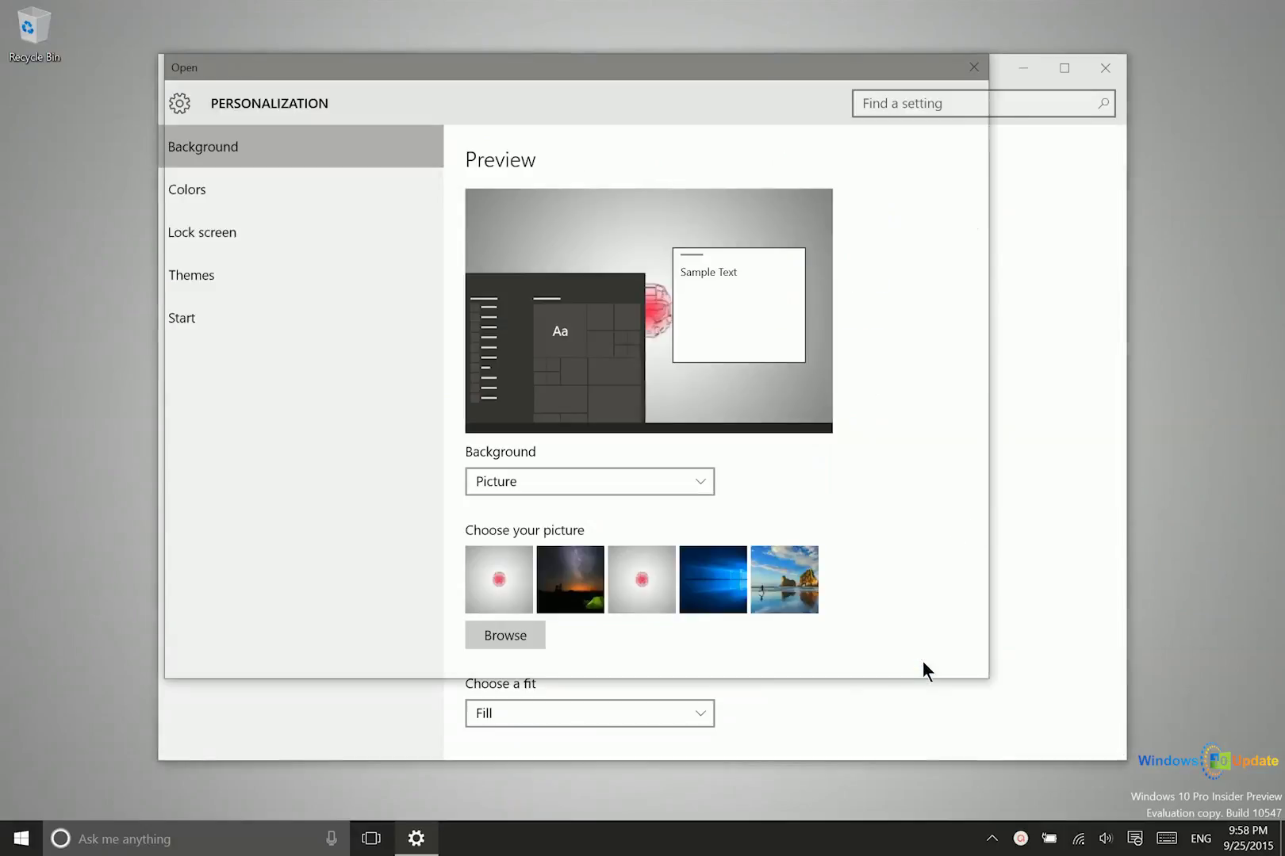
scroll(872, 650, down, 1)
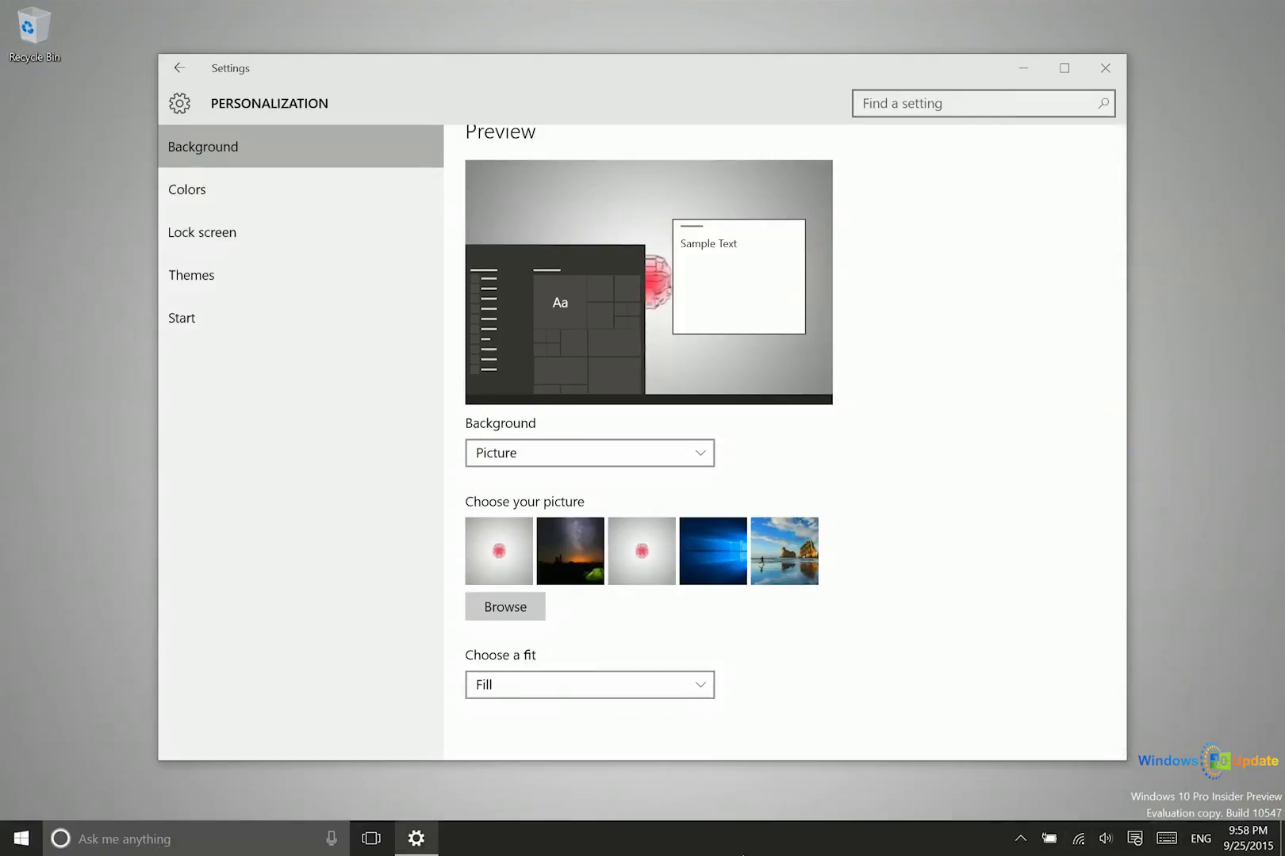
- Set the wallpaper fit to Tile and move the window aside to preview it
click(585, 684)
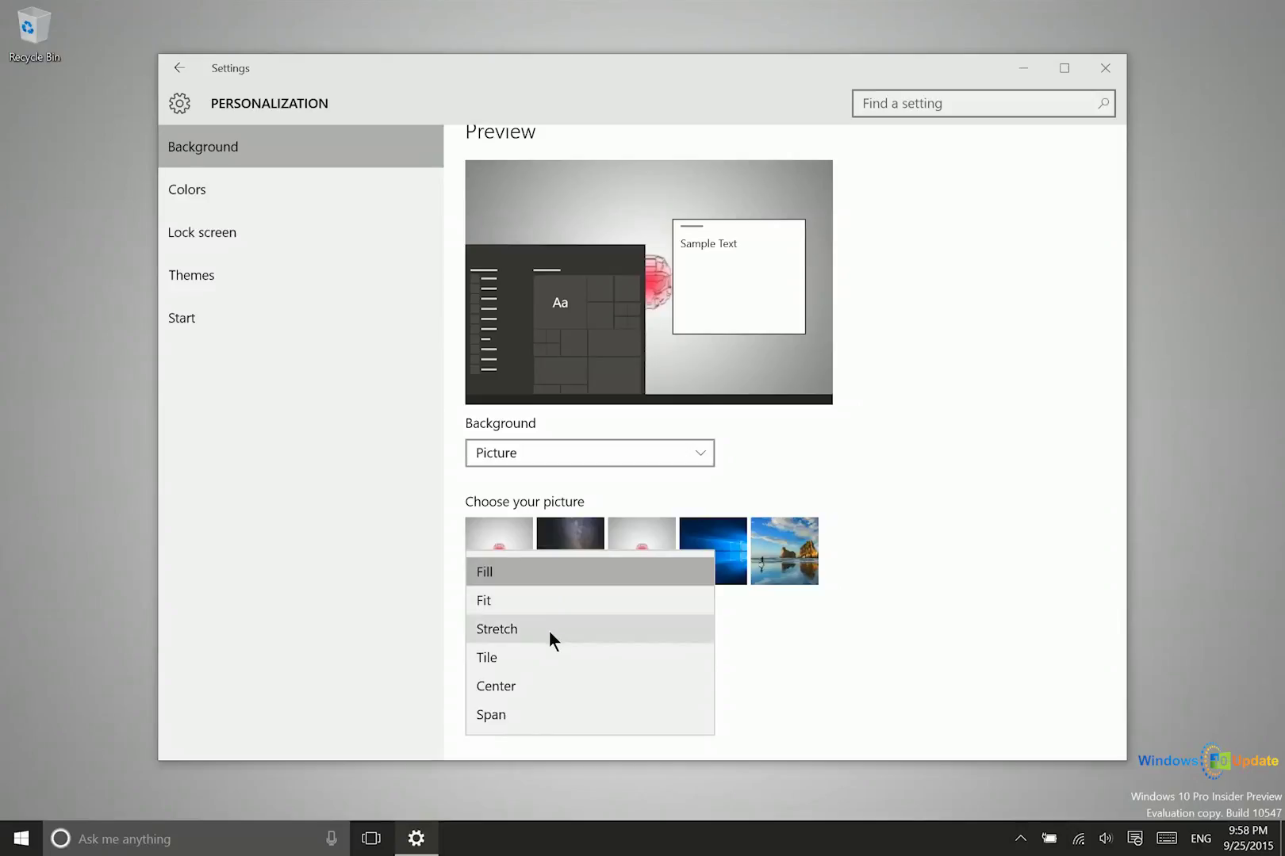
click(545, 654)
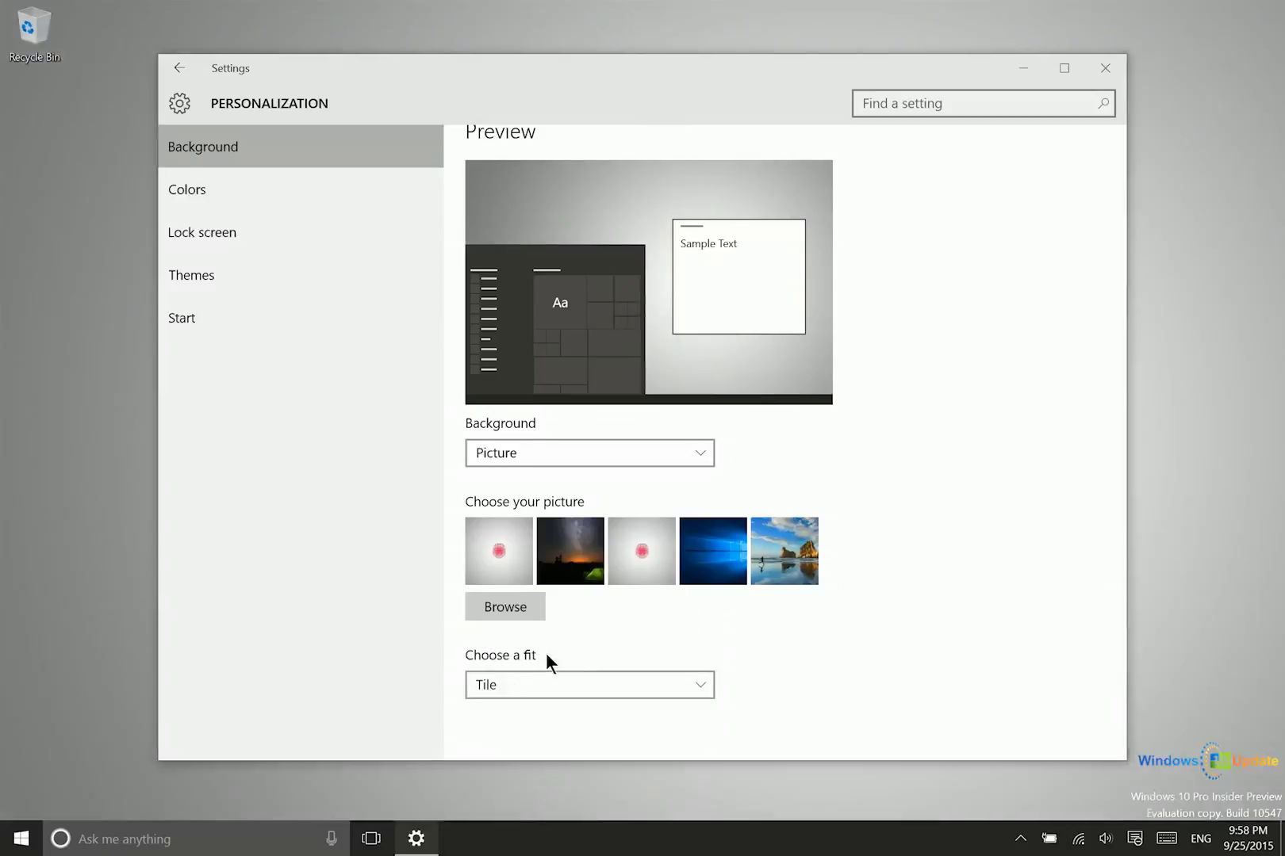
mouse_move(763, 107)
mouse_down()
mouse_move(788, 284)
mouse_move(689, 831)
mouse_move(768, 63)
mouse_move(773, 98)
mouse_up()
- Switch the wallpaper fit to Center and preview the centred picture
click(520, 703)
click(524, 708)
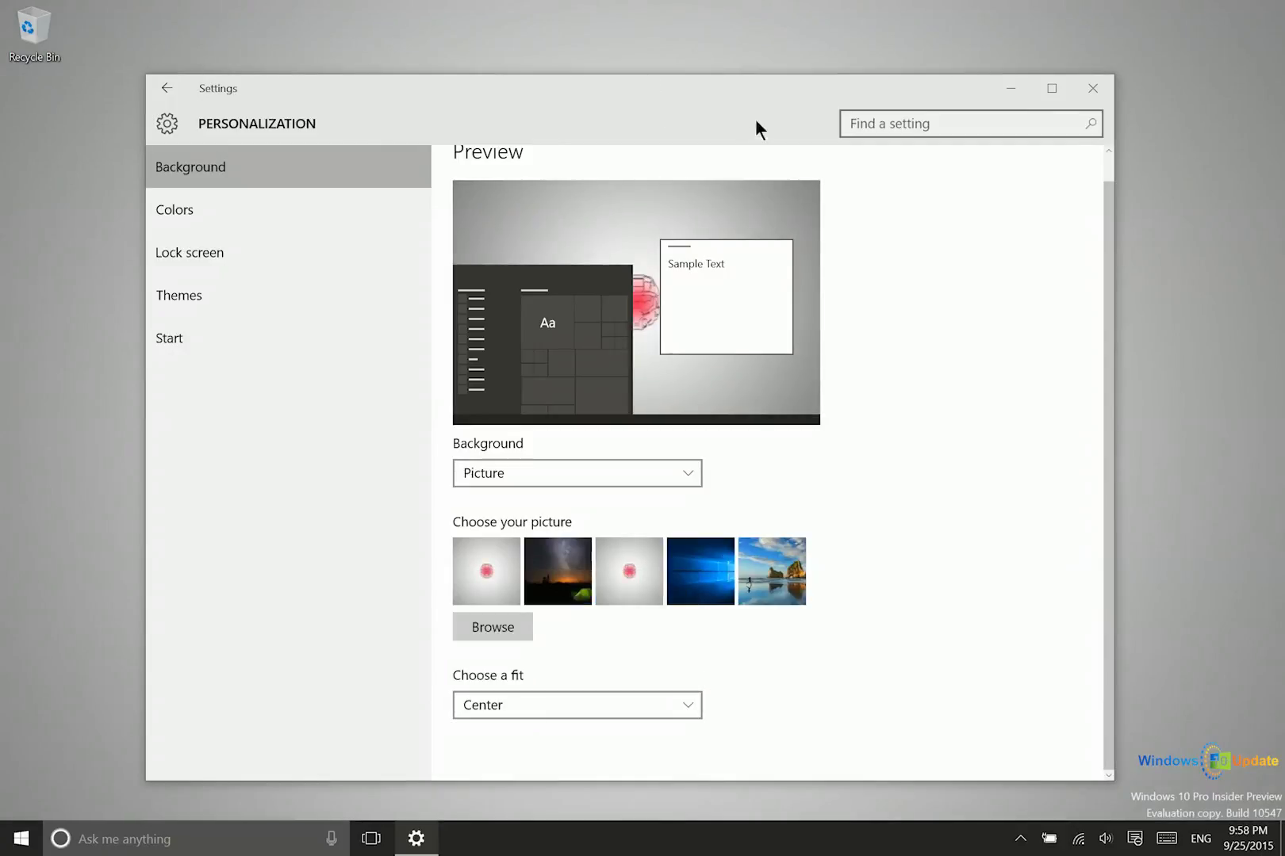
drag(762, 92, 779, 18)
click(586, 656)
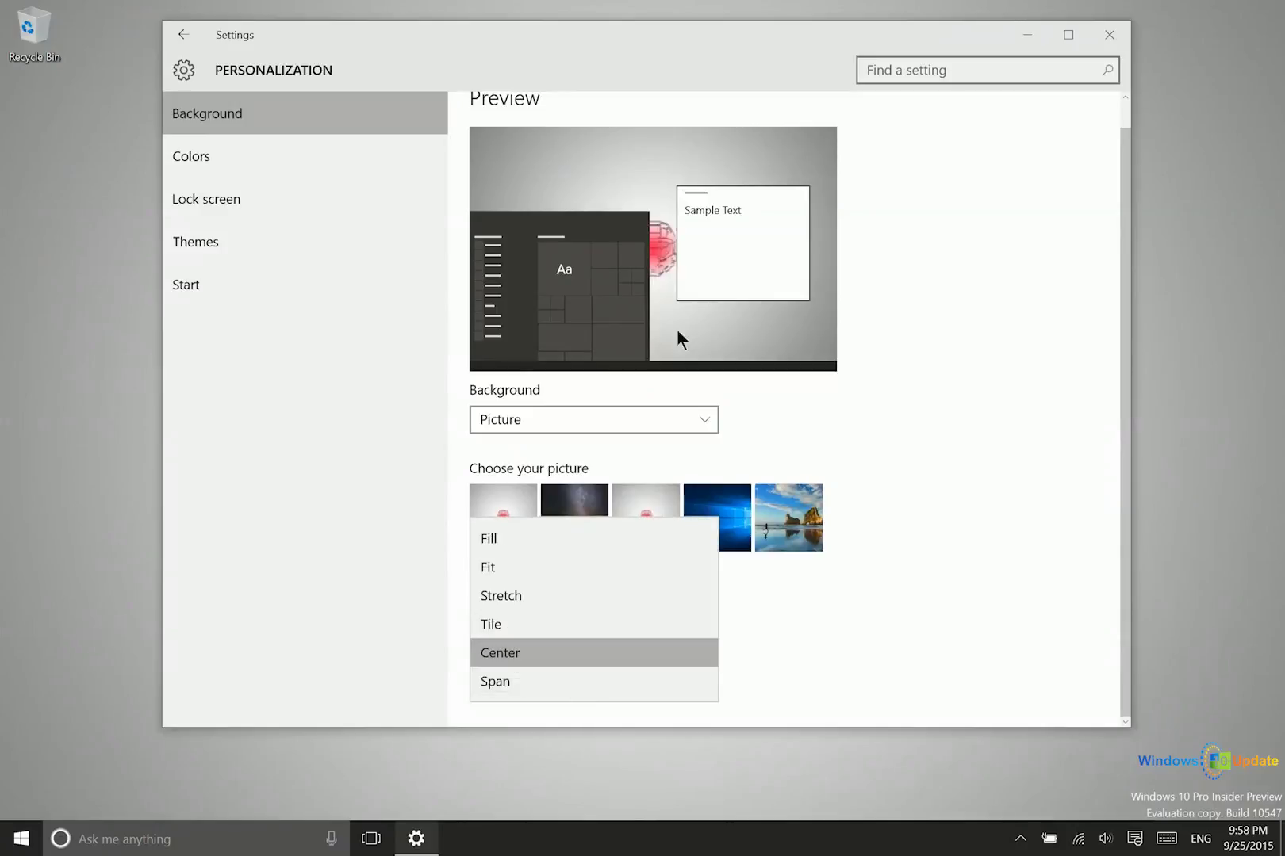
- Return the wallpaper fit to Fill and pick the light grey accent colour, checking it in Start
click(594, 535)
click(200, 156)
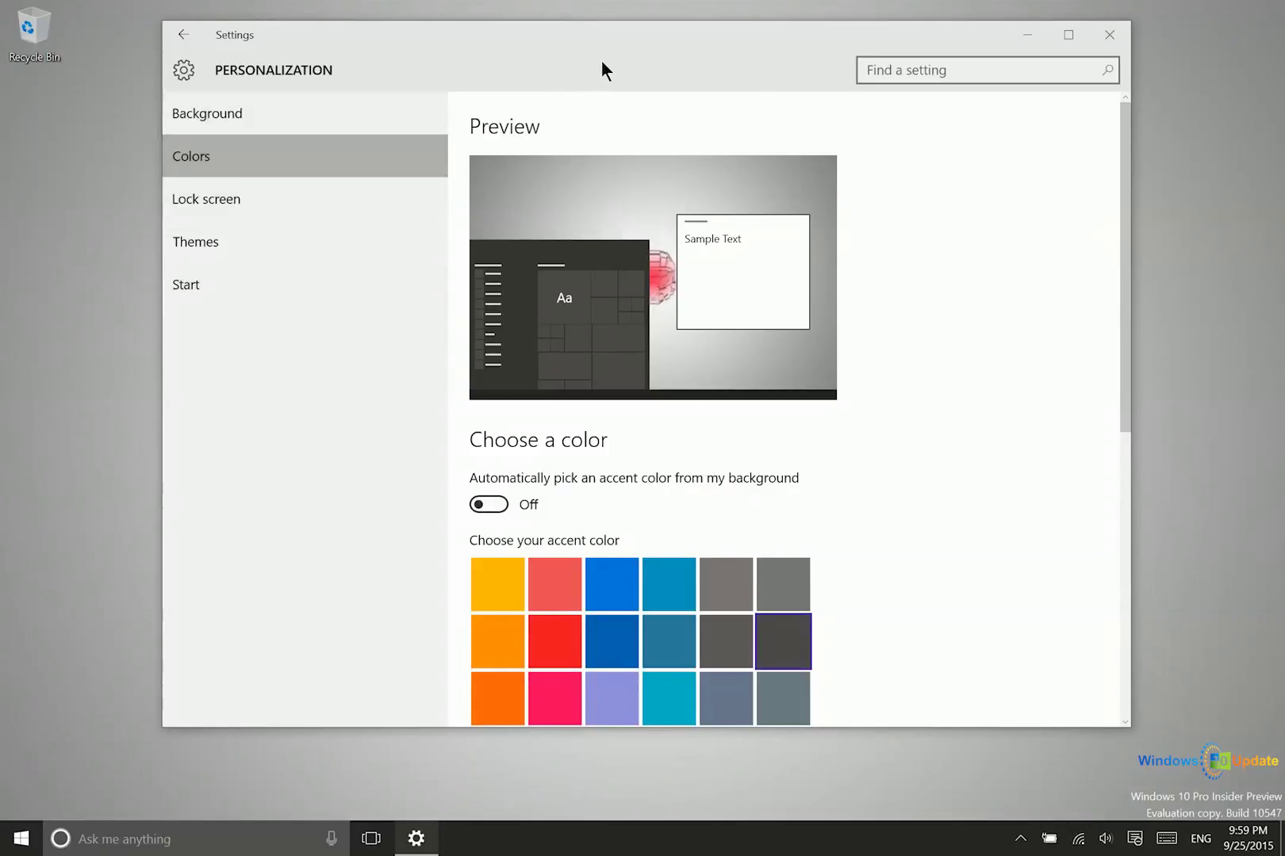
click(22, 838)
scroll(379, 467, down, 5)
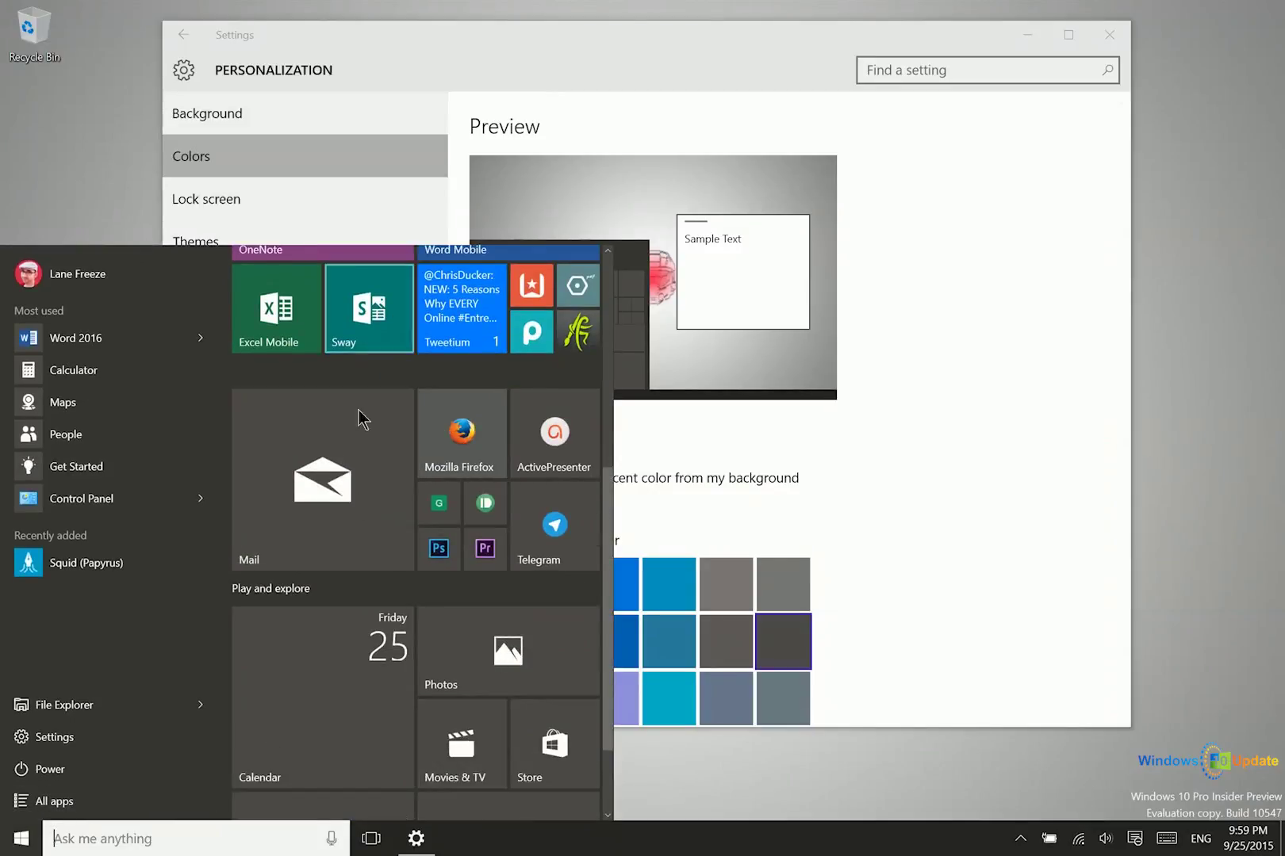
scroll(359, 415, down, 2)
scroll(428, 428, up, 5)
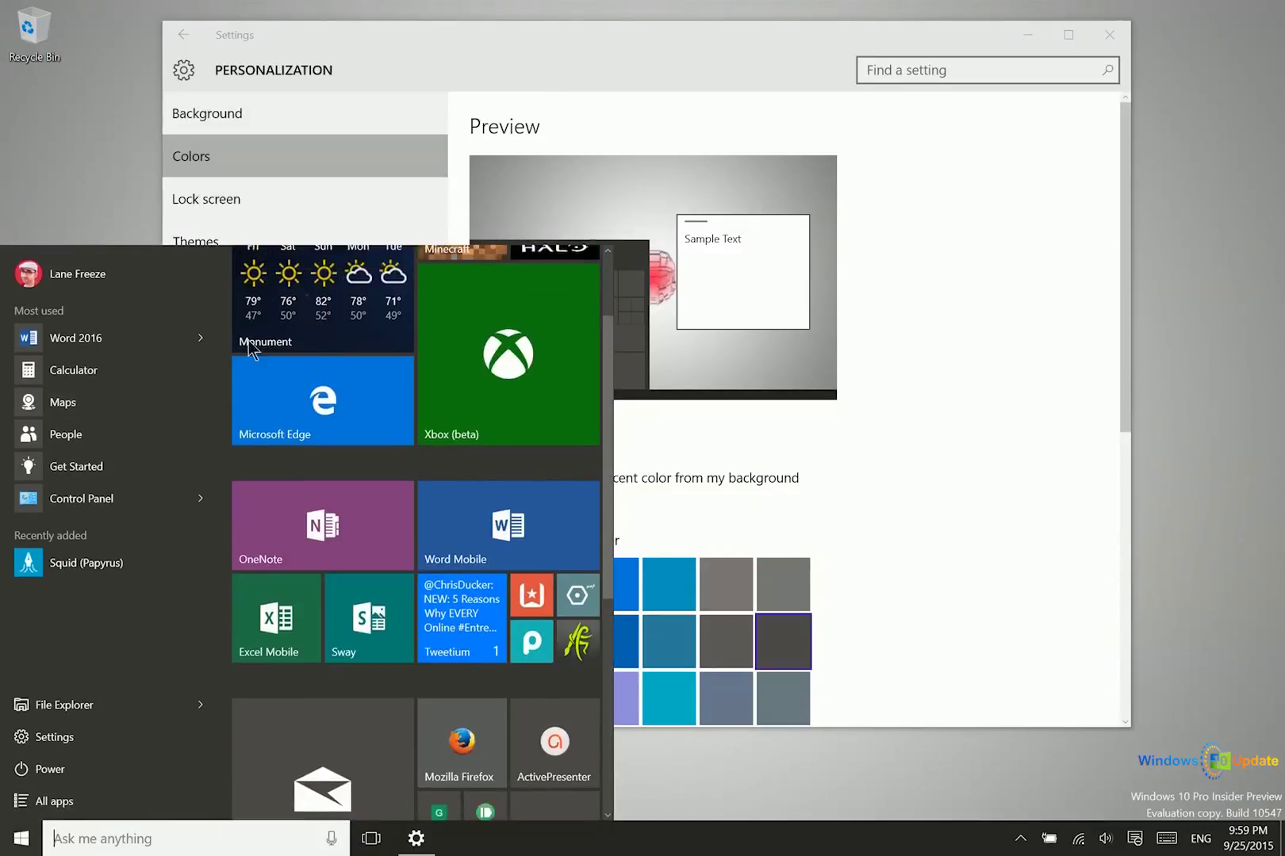
scroll(399, 404, up, 2)
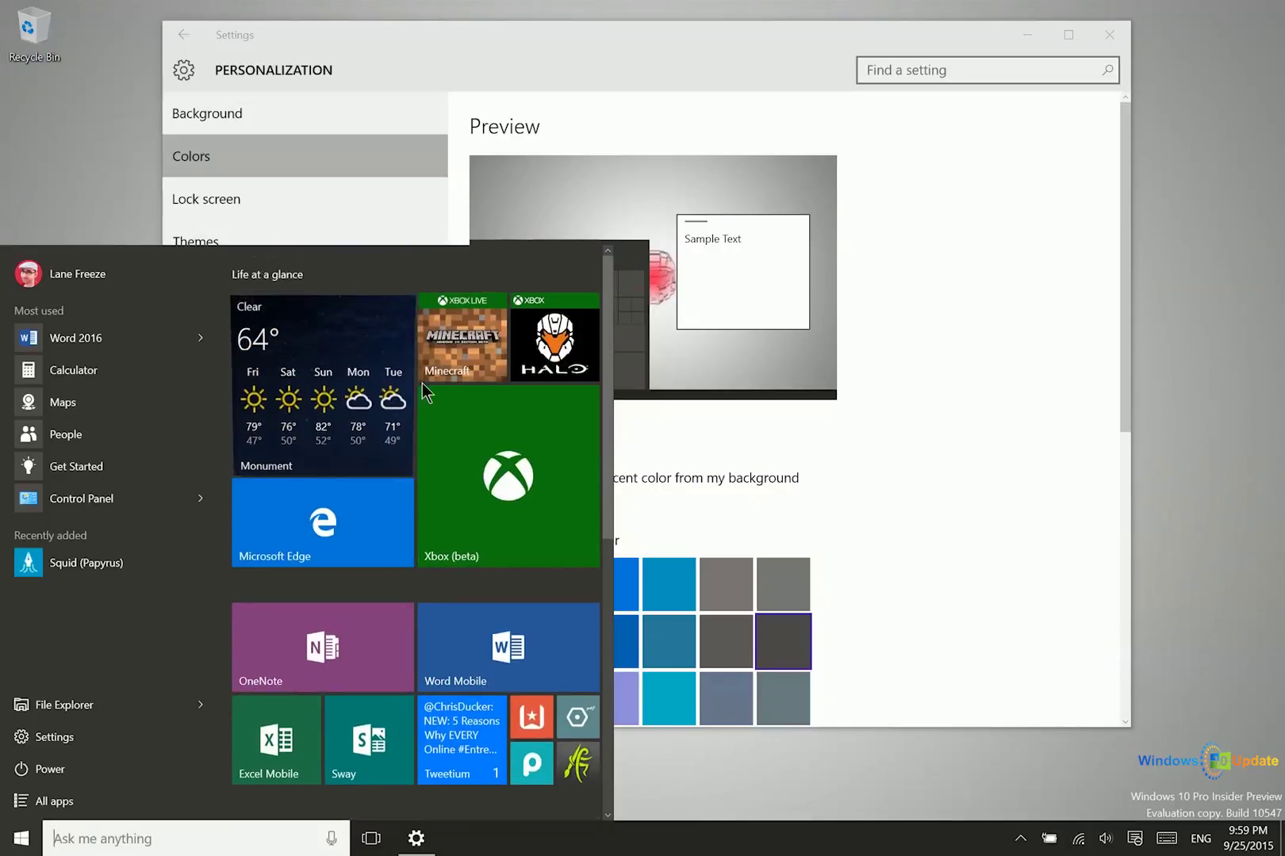
scroll(444, 547, down, 6)
scroll(428, 532, down, 1)
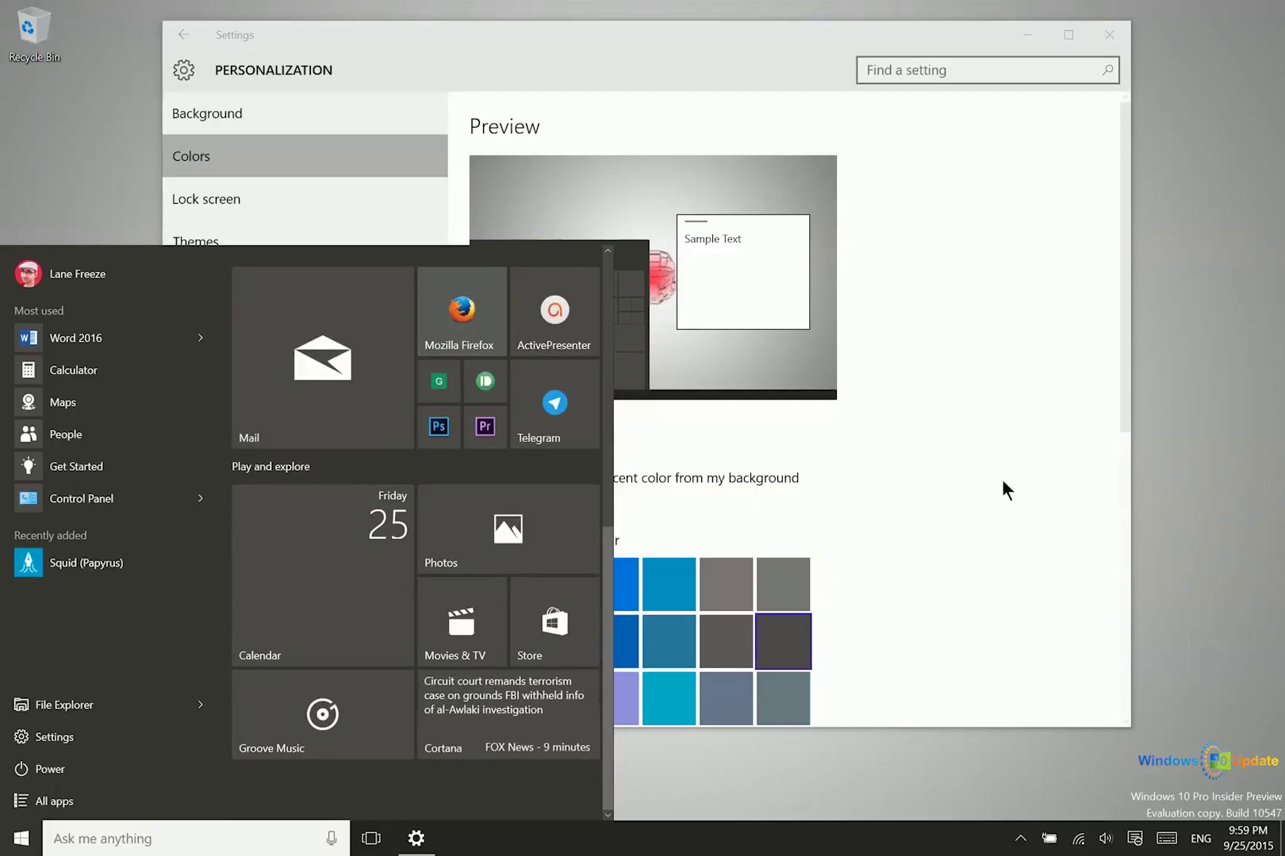
click(789, 569)
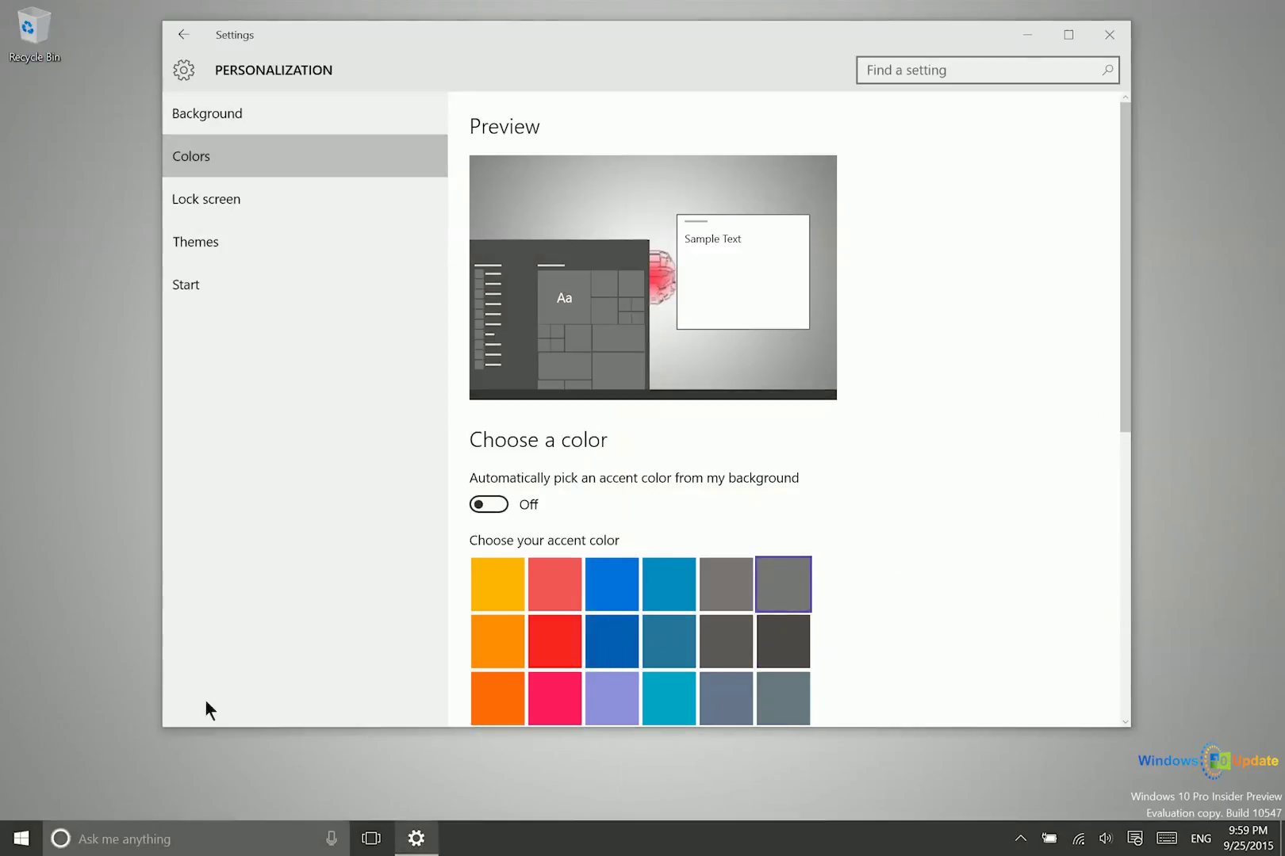
click(22, 838)
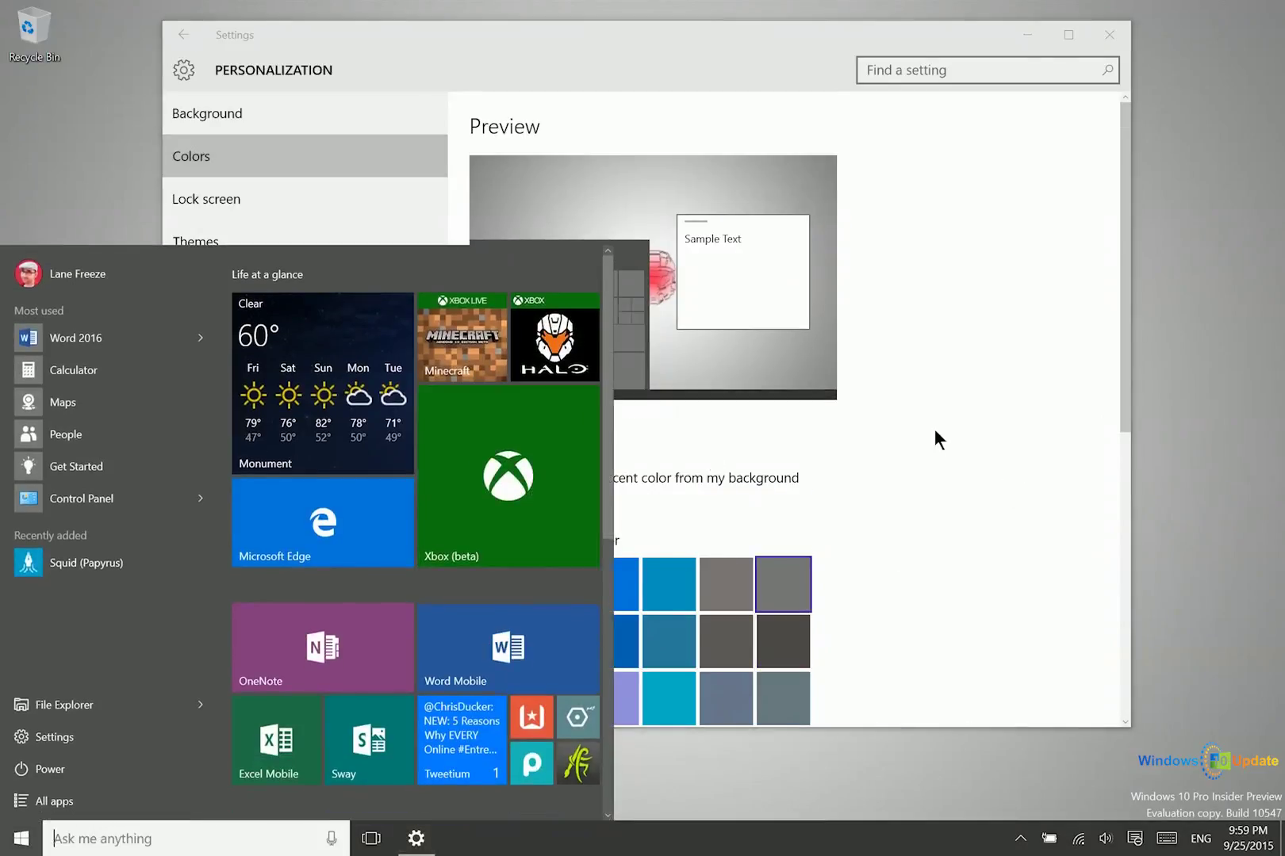
- Choose the pink accent swatch and check it in the Start menu and Action Center
scroll(766, 456, down, 3)
click(1034, 439)
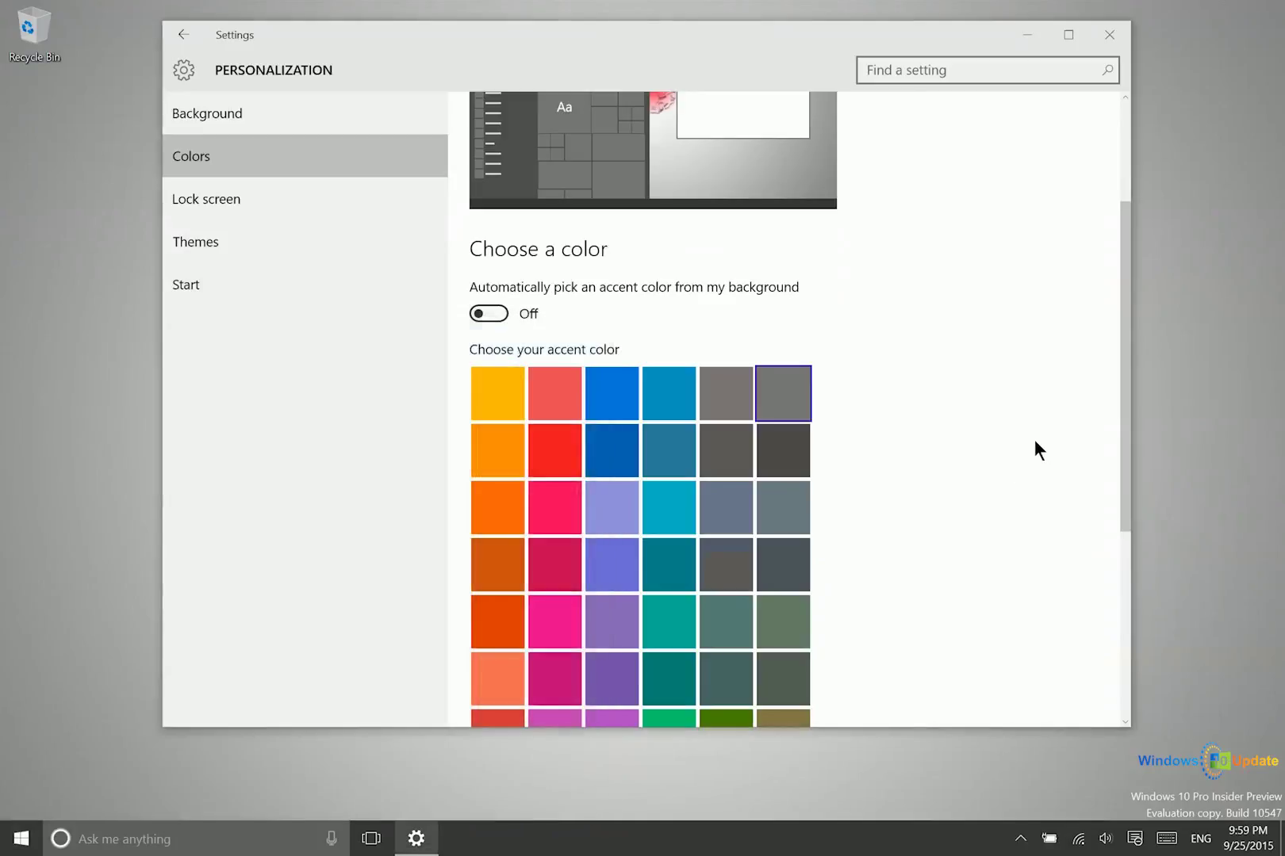
click(562, 518)
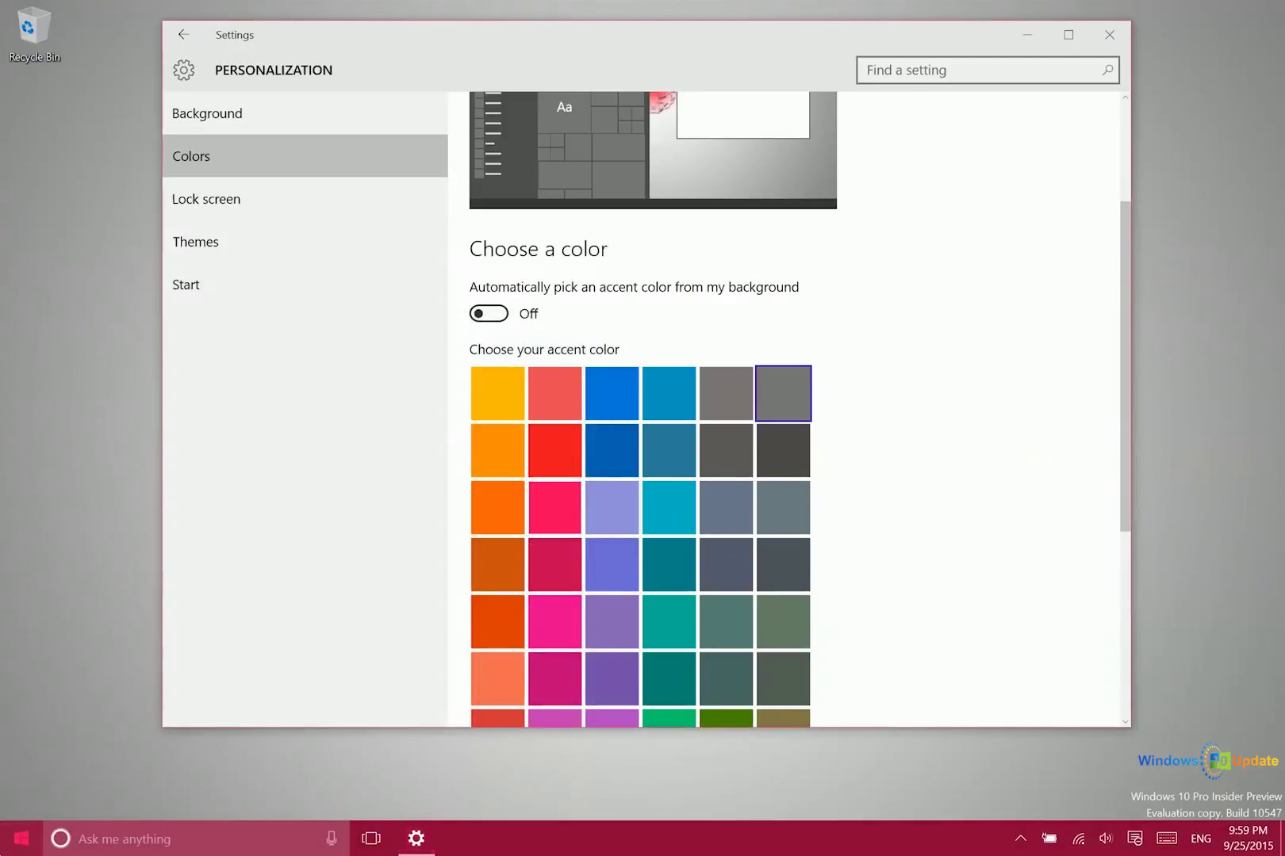
key(super)
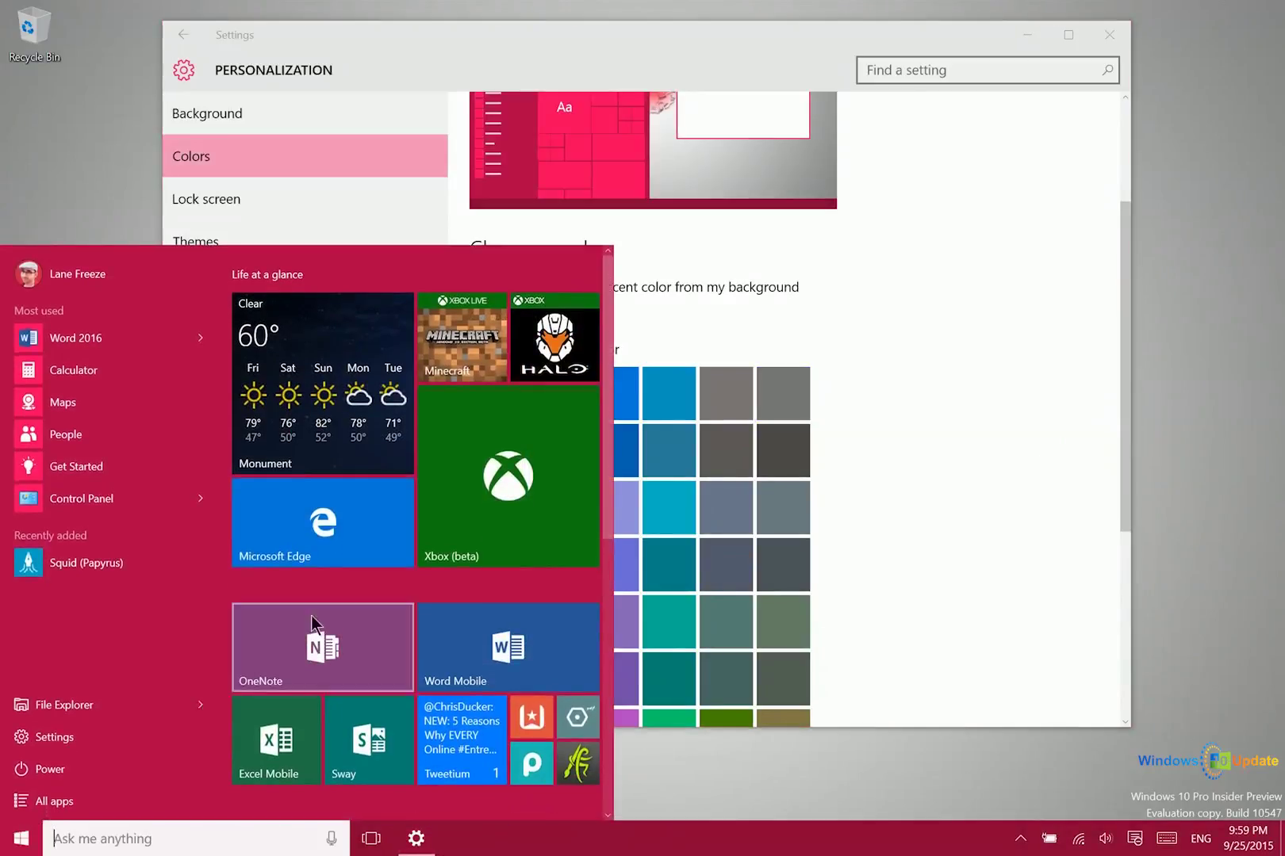
scroll(302, 640, down, 3)
key(super)
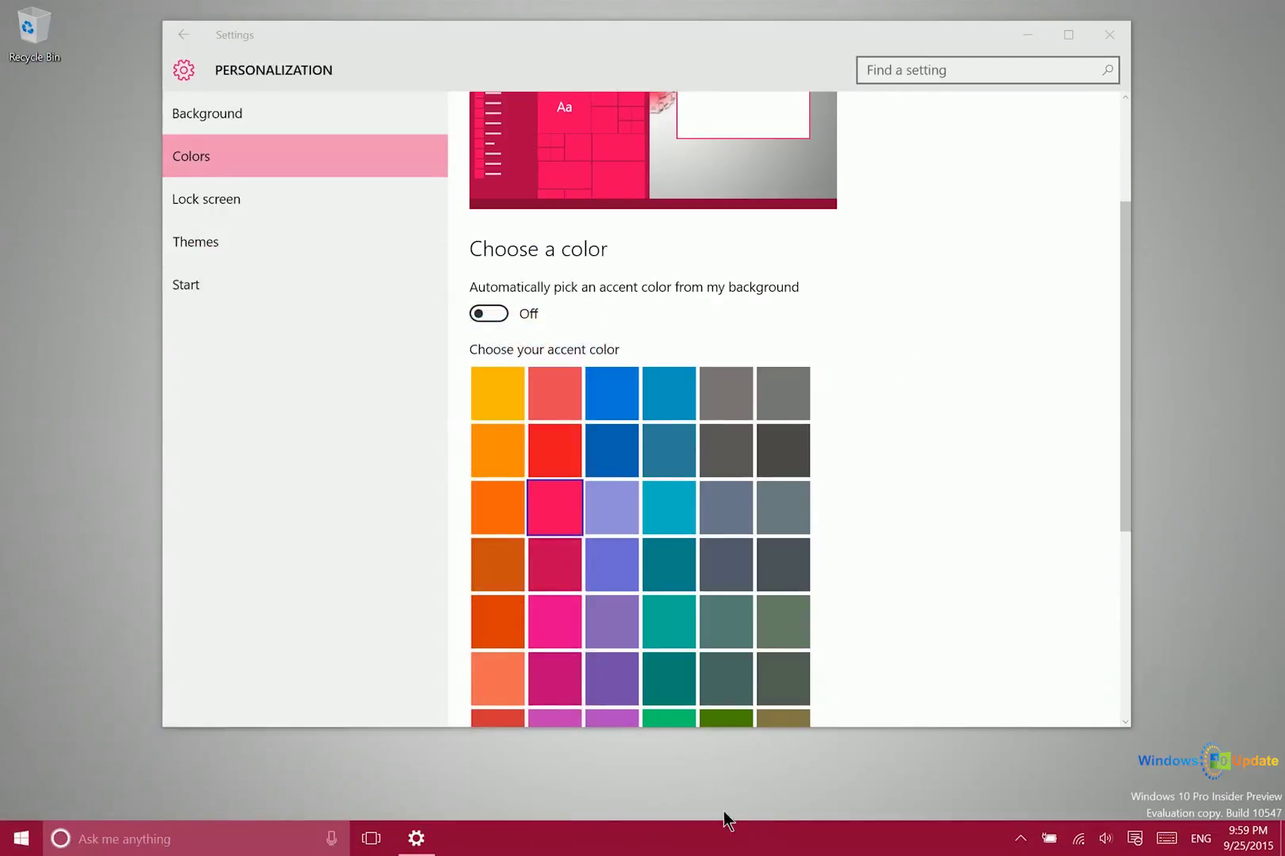
click(1147, 847)
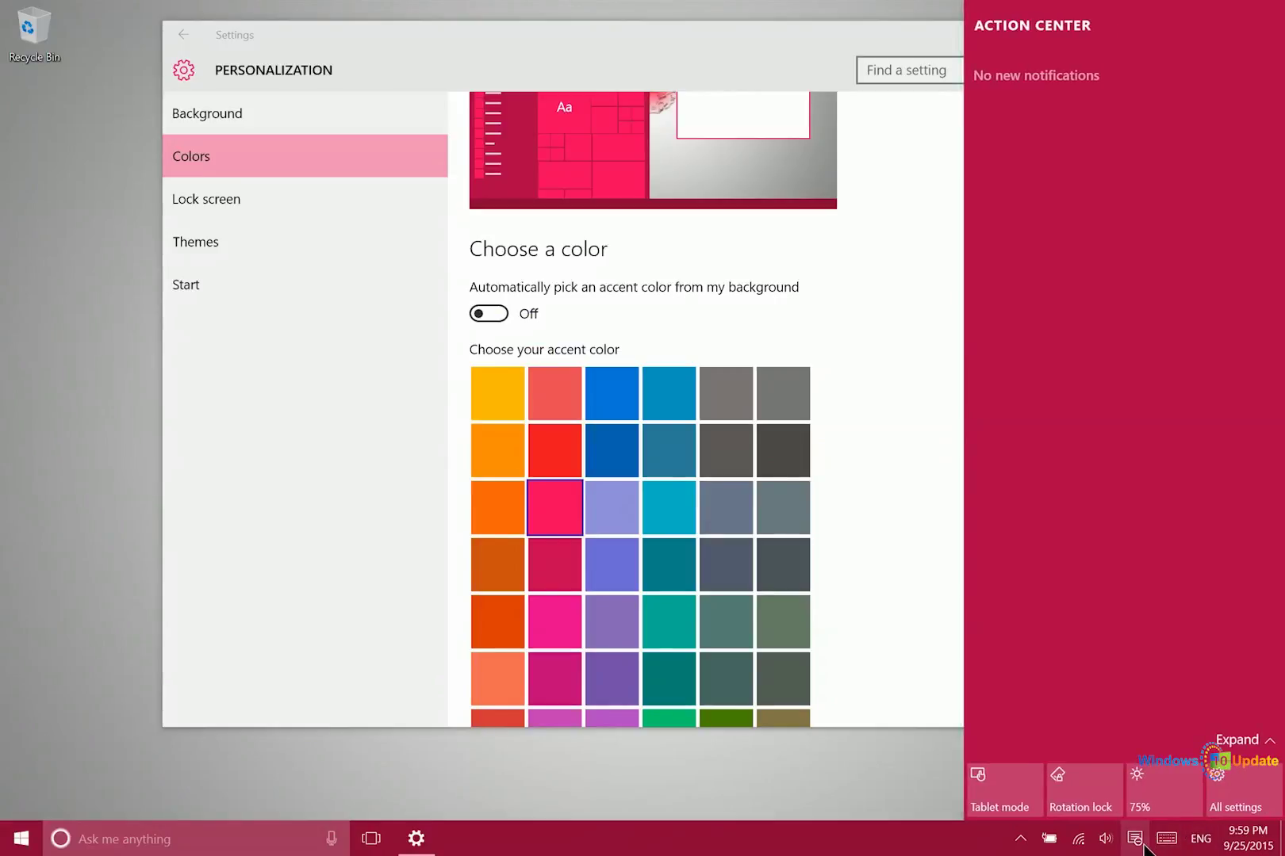
click(1146, 843)
click(764, 50)
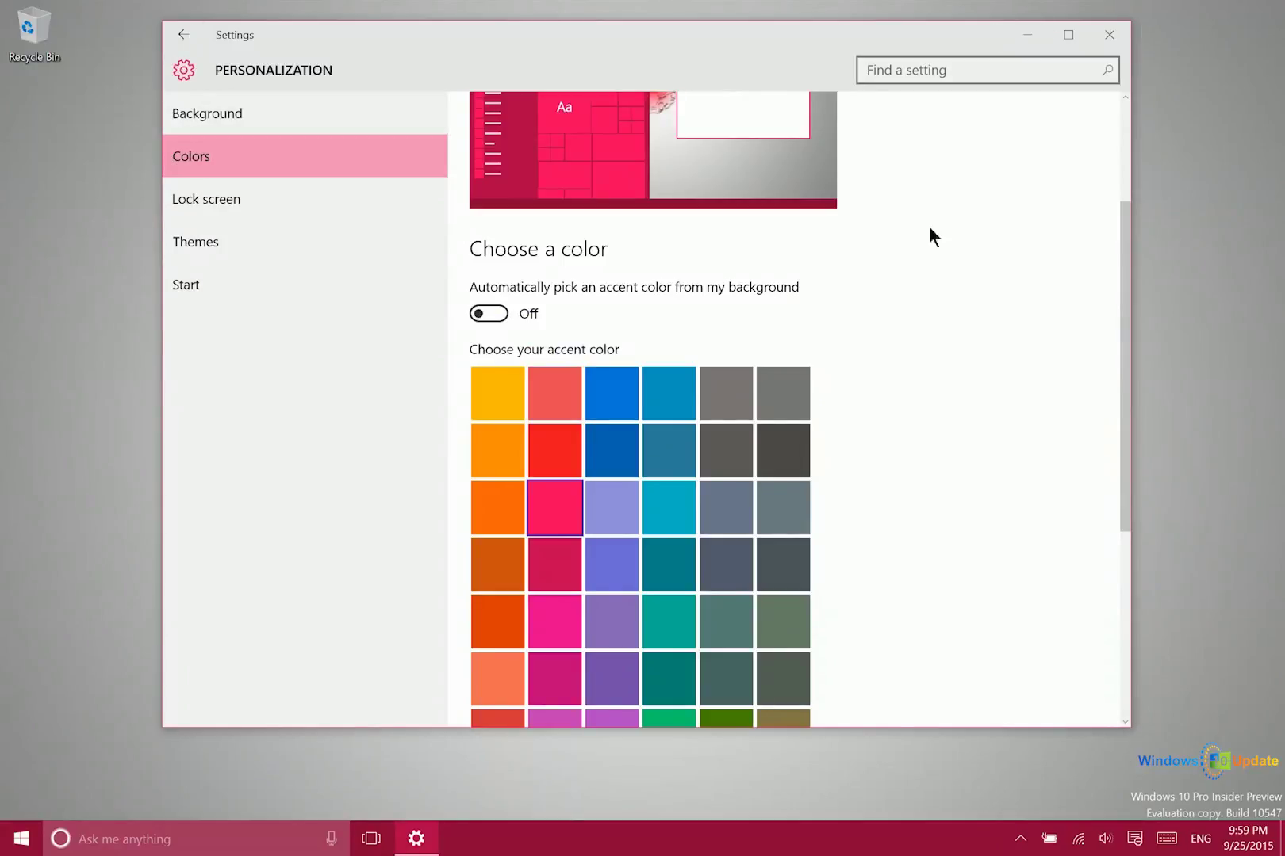
- Turn off accent colour on Start and taskbar, turn transparency on, and check Start
scroll(906, 324, down, 5)
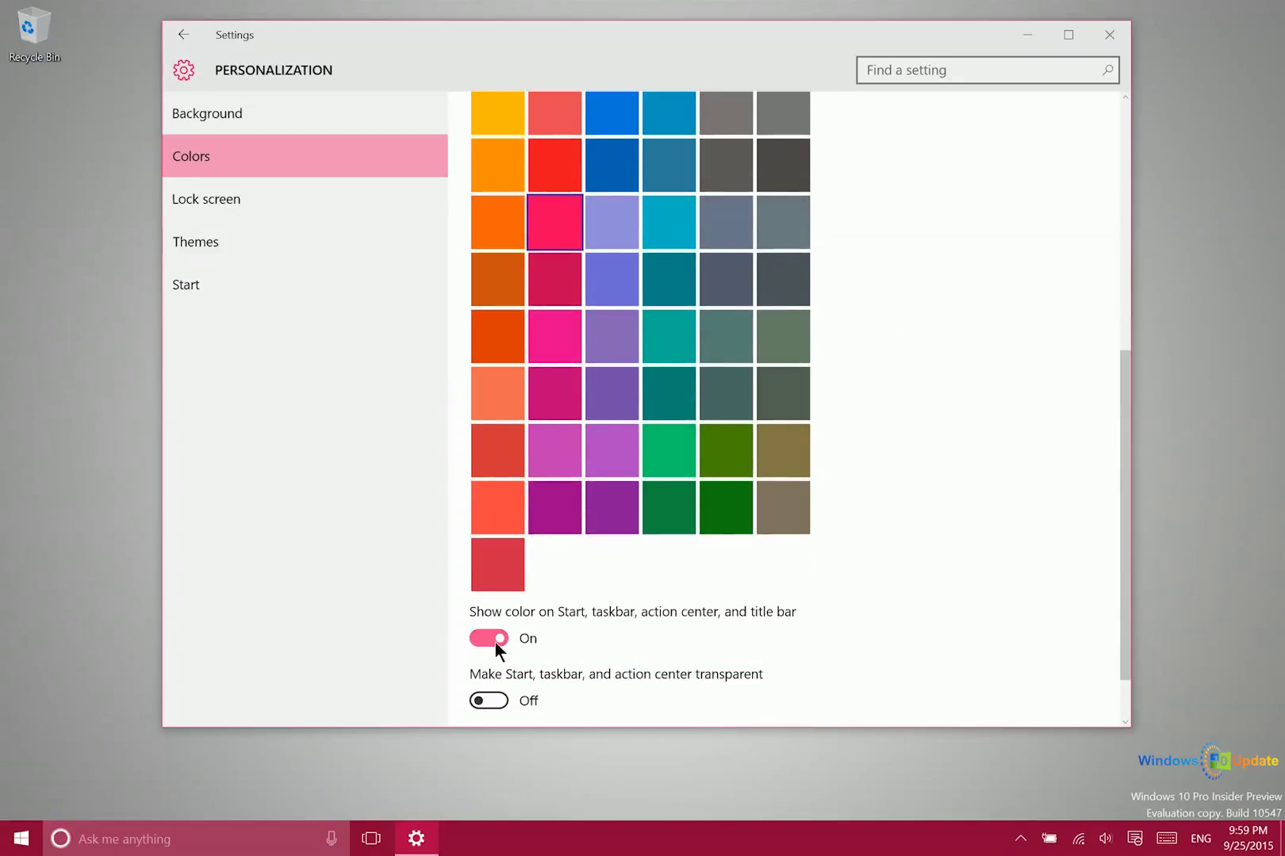
click(495, 641)
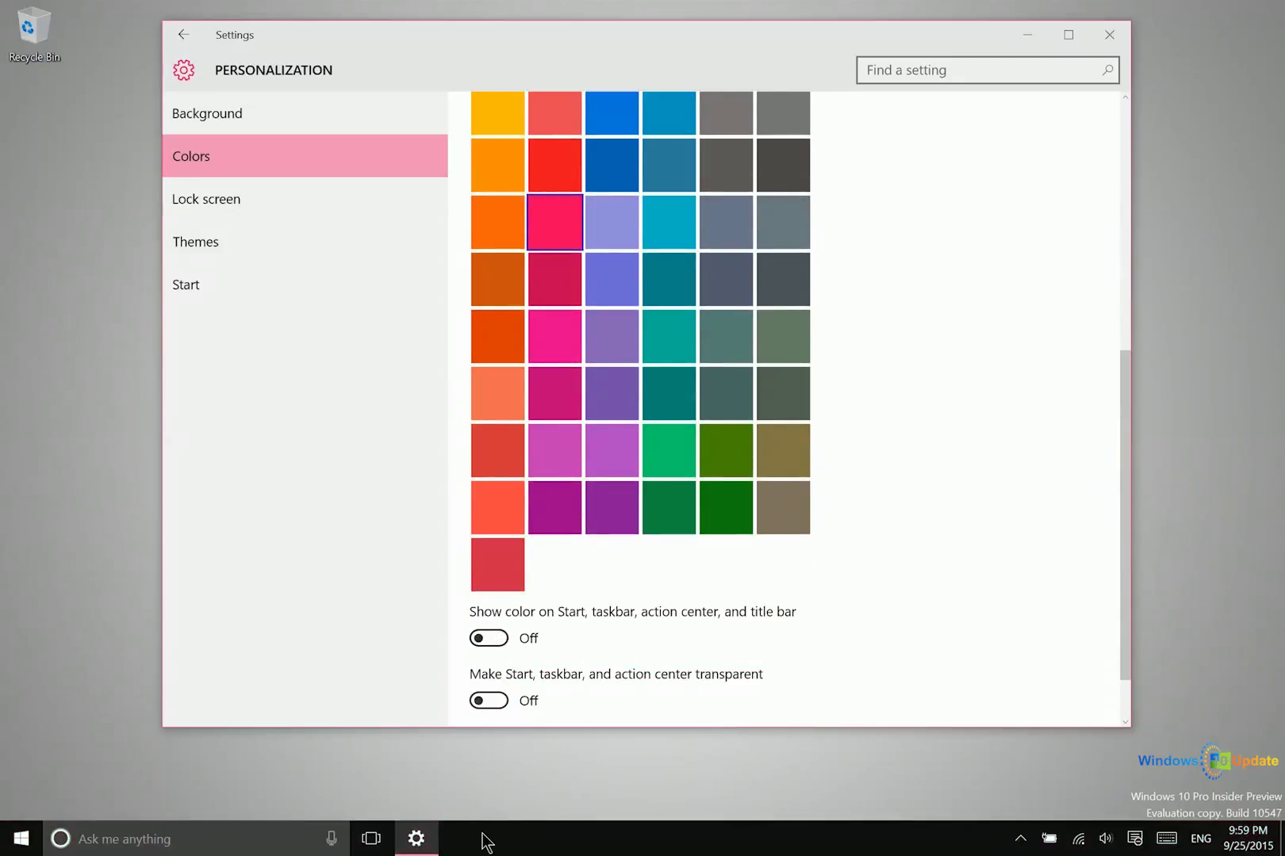
scroll(661, 651, down, 2)
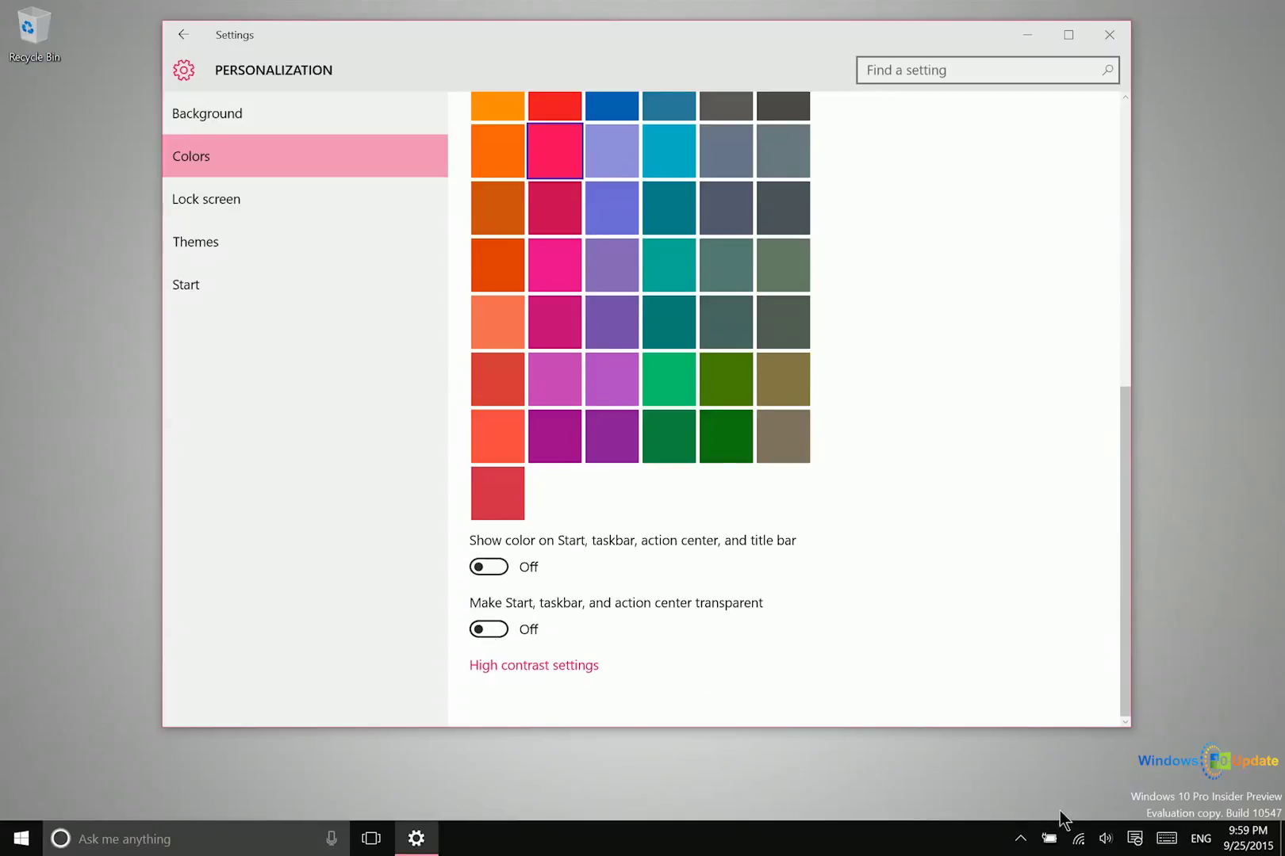
click(484, 630)
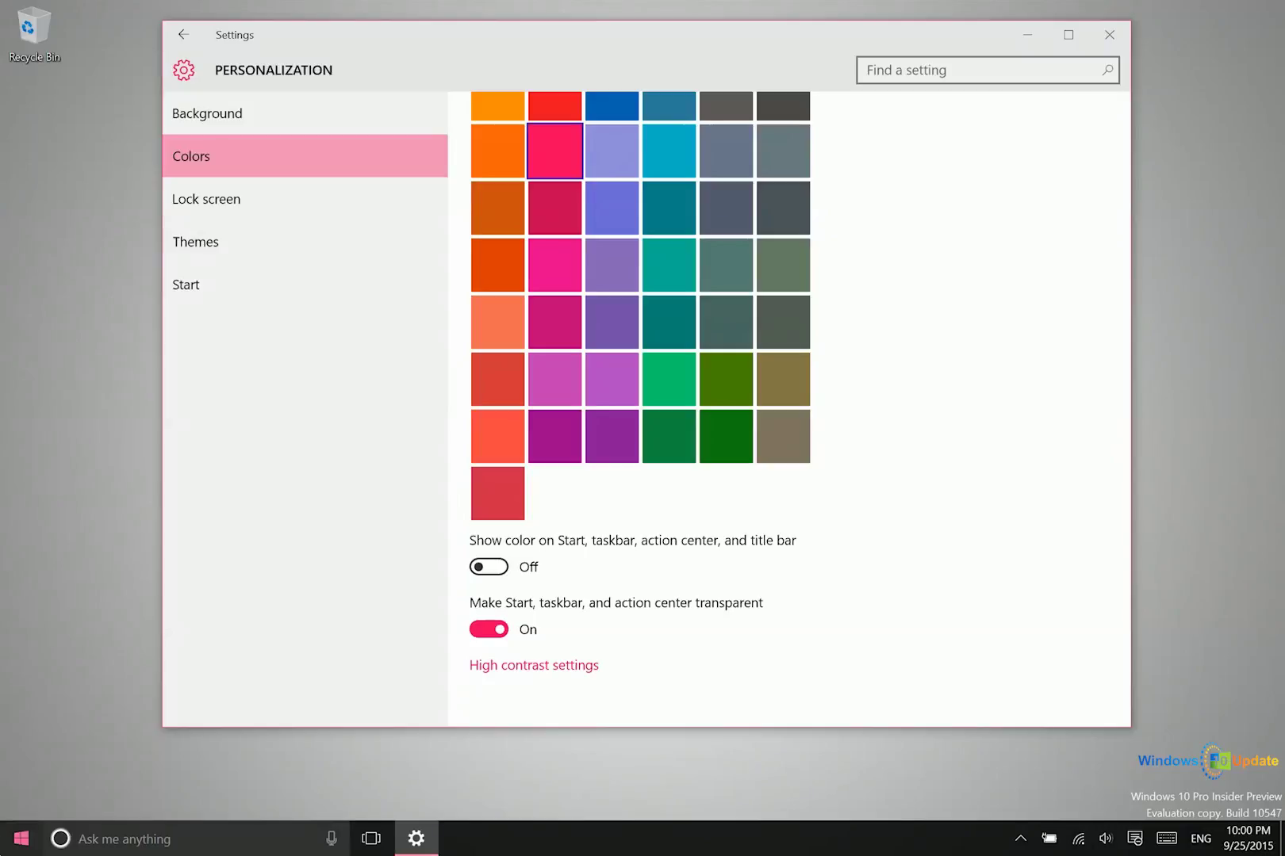
click(21, 839)
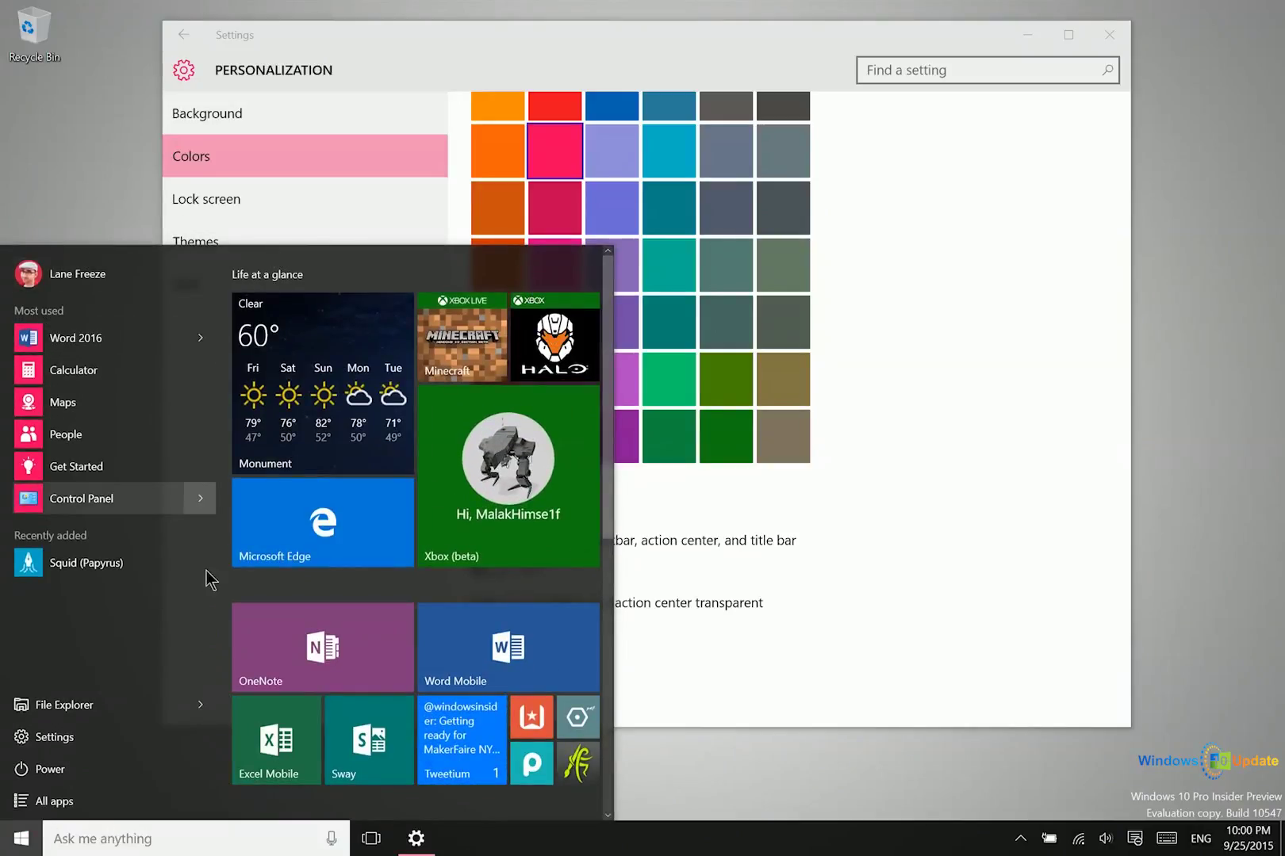
click(929, 274)
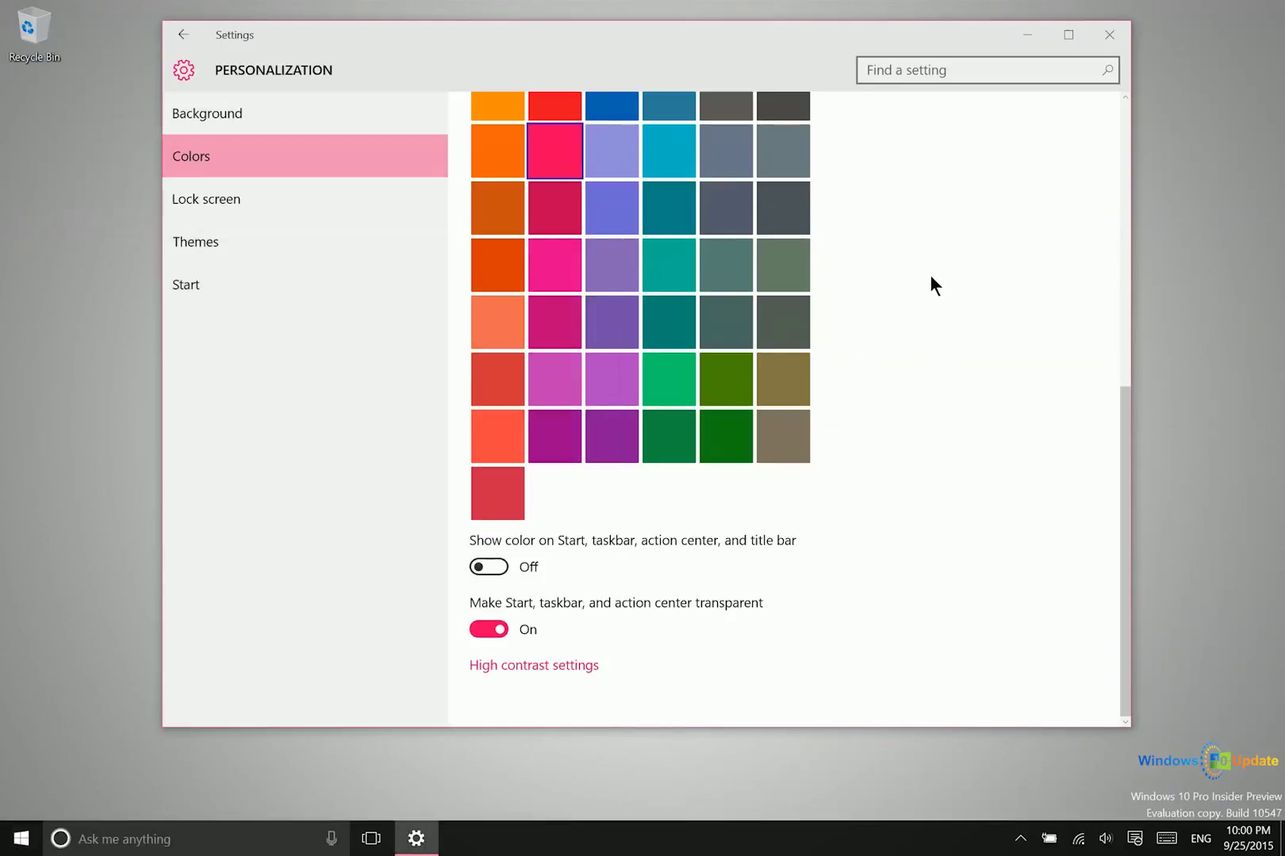
- On the Start settings page, turn Show more tiles off and compare the Start menu
click(272, 288)
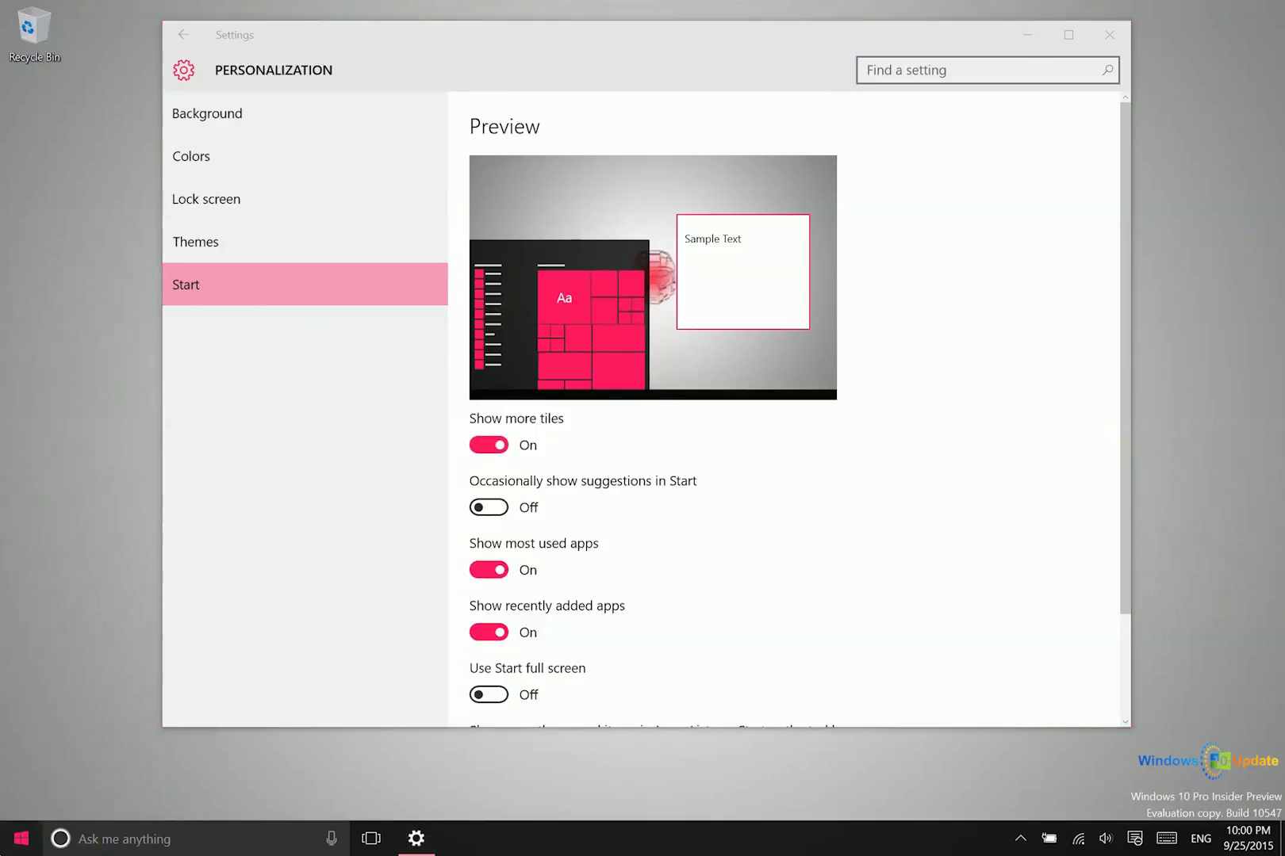
key(super)
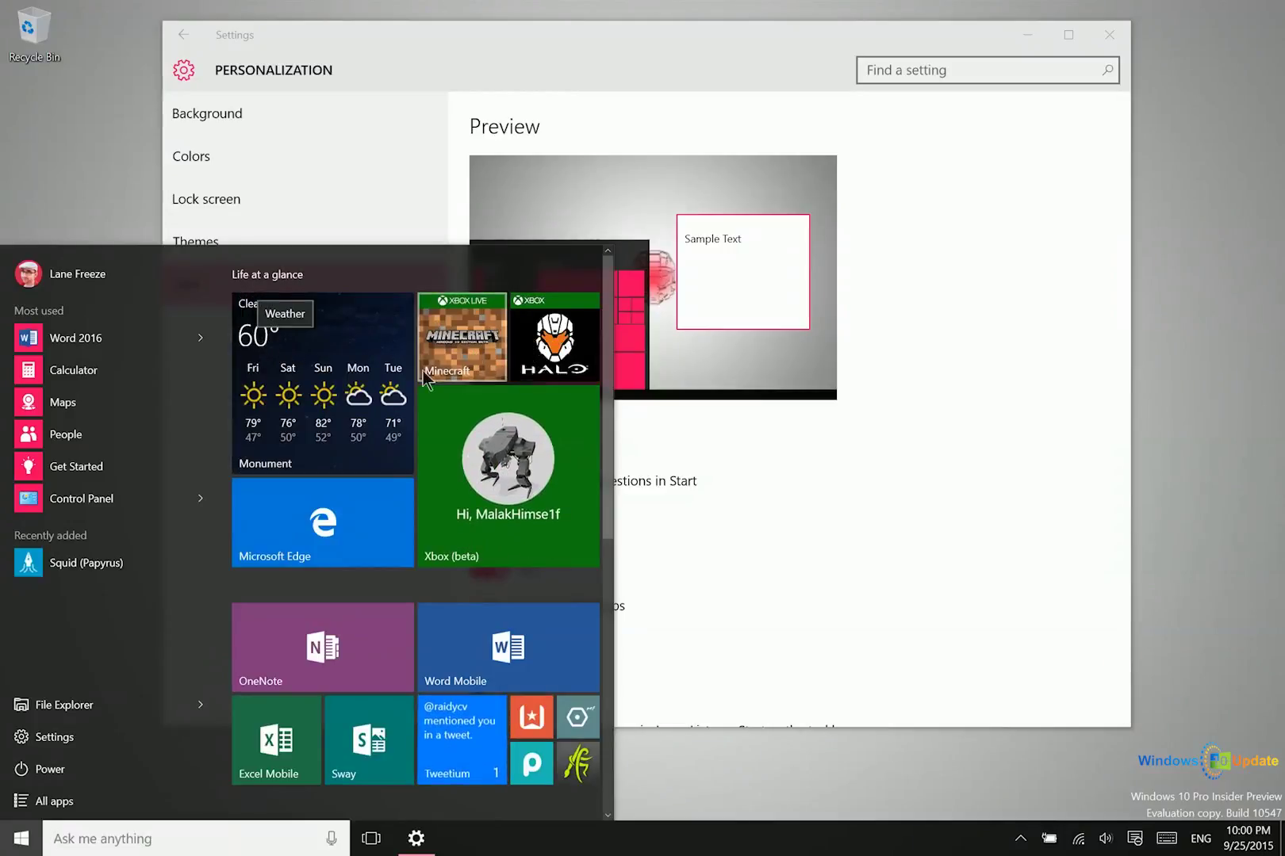
click(786, 576)
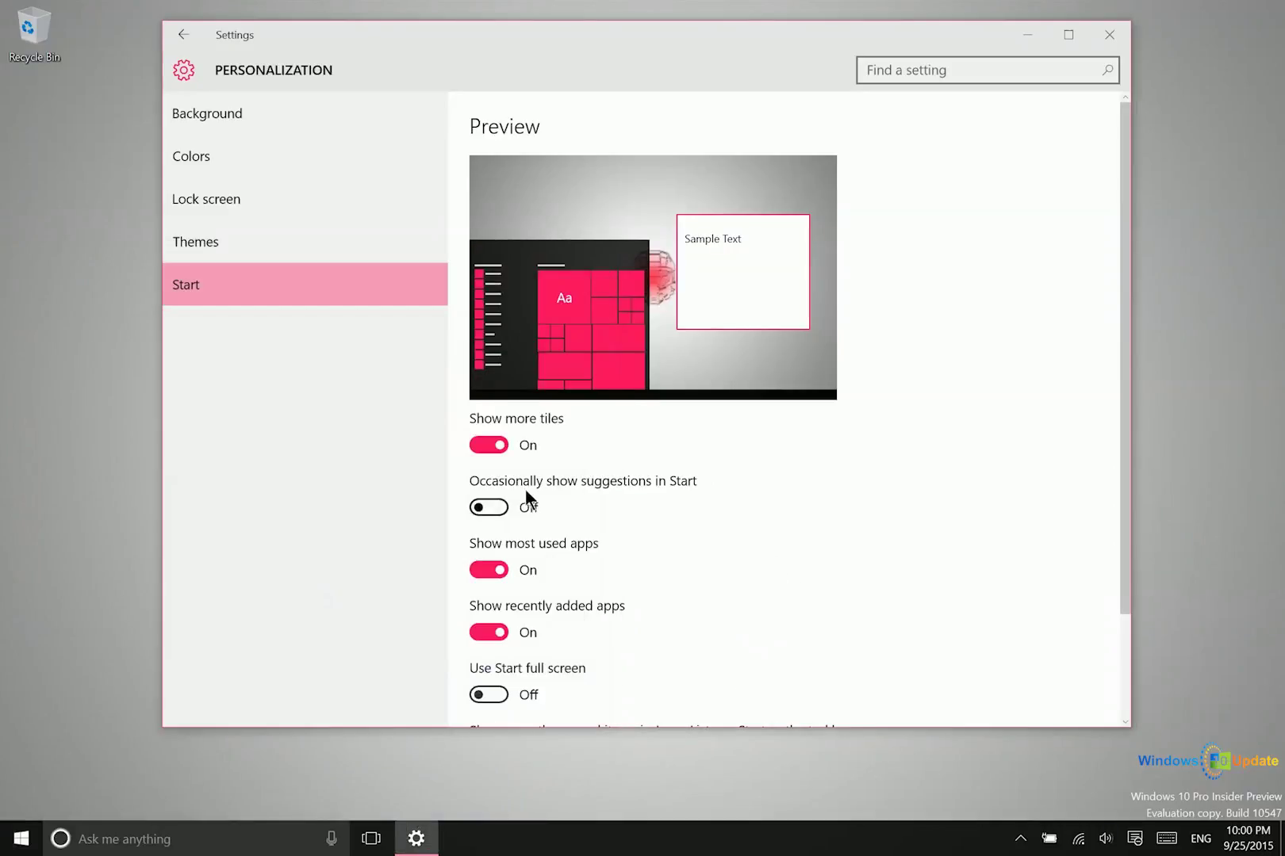
click(502, 441)
key(super)
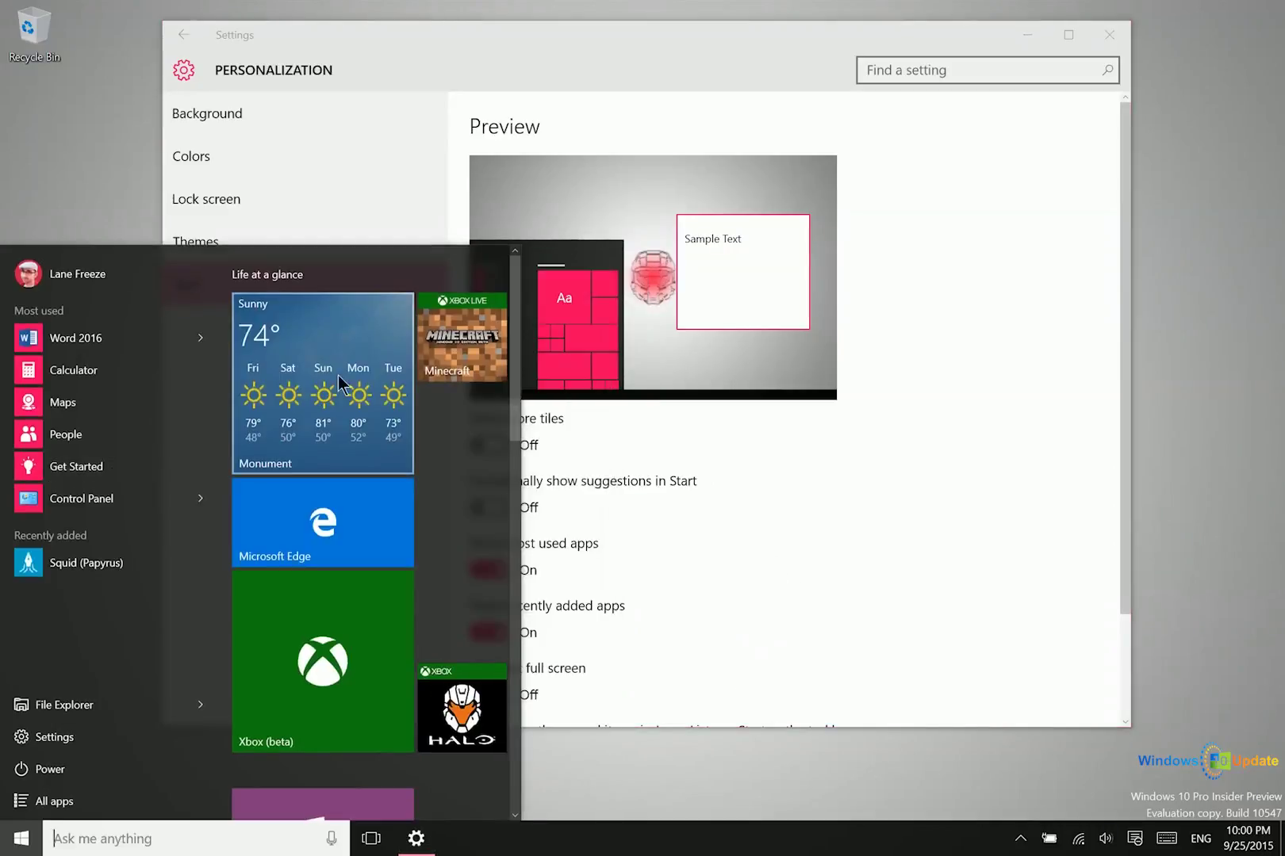
click(980, 536)
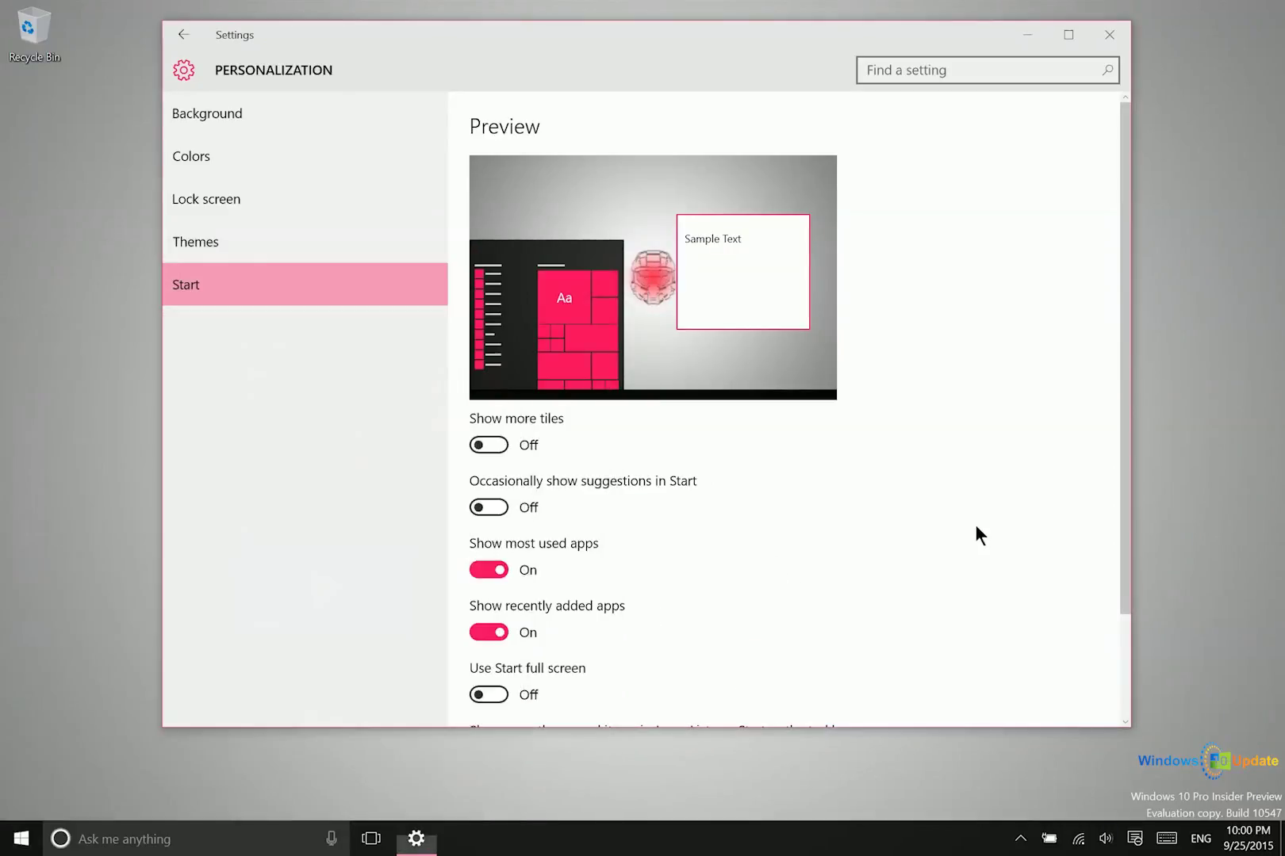
- Turn Show more tiles back on and check the extra tiles in Start
click(489, 446)
key(super)
scroll(278, 642, down, 3)
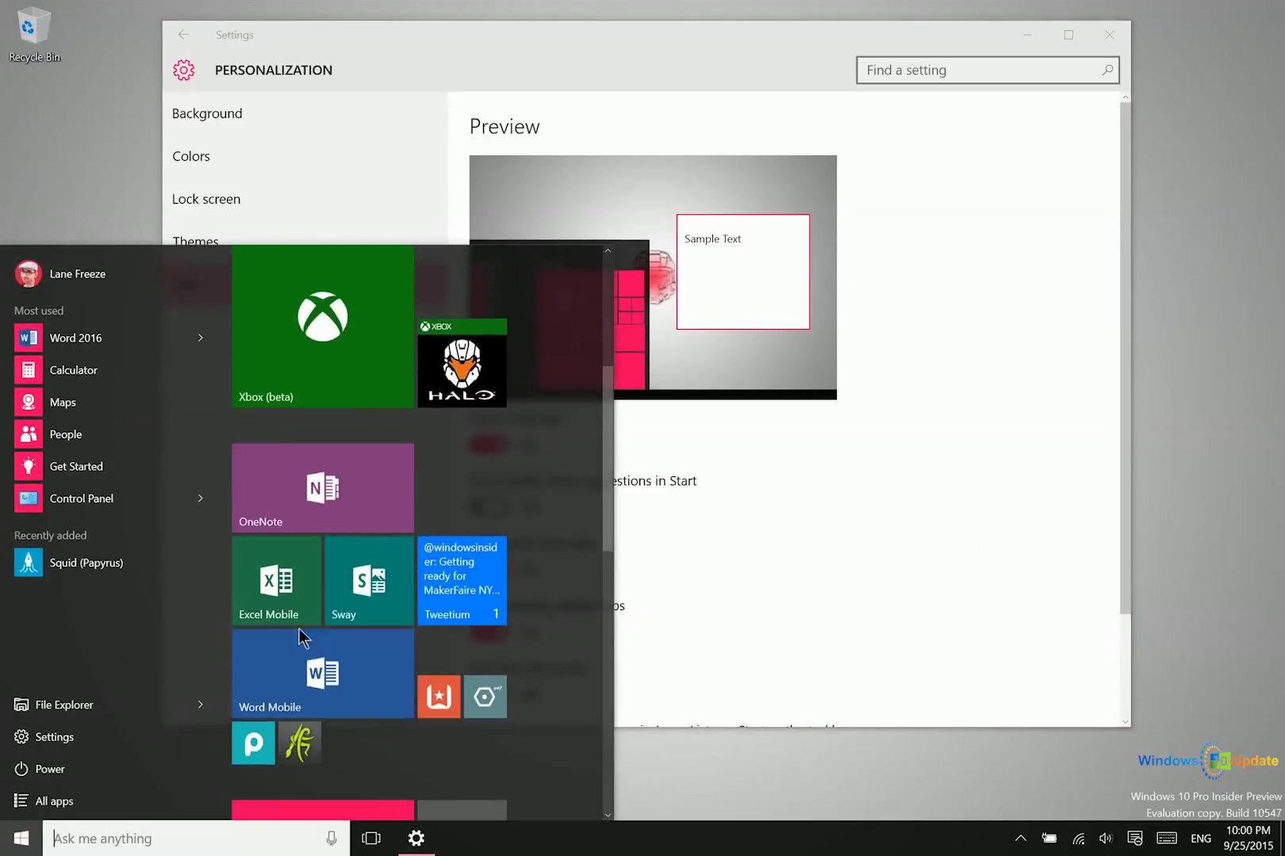
scroll(428, 648, down, 5)
click(771, 603)
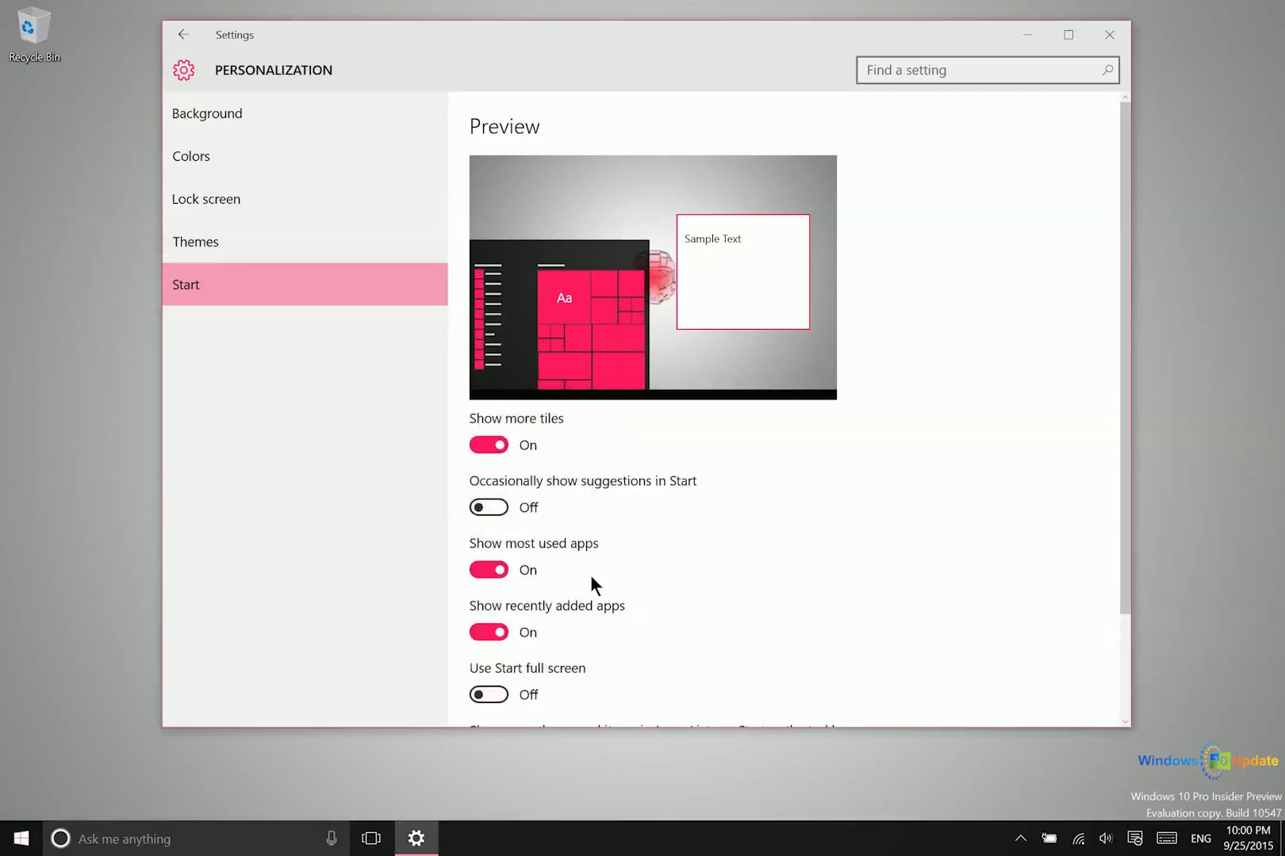
- Turn off Show most used apps and Show recently added apps, confirming in Start
key(super)
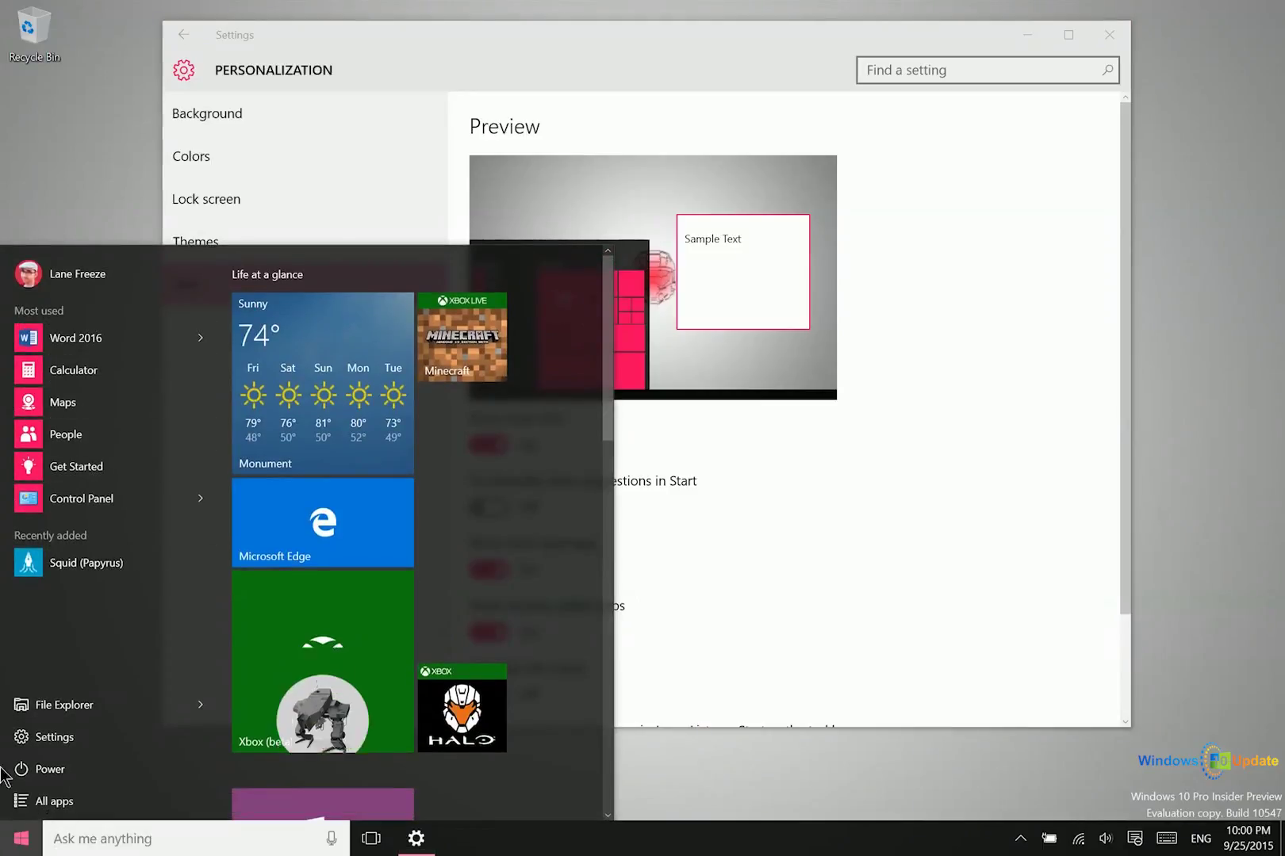
click(638, 627)
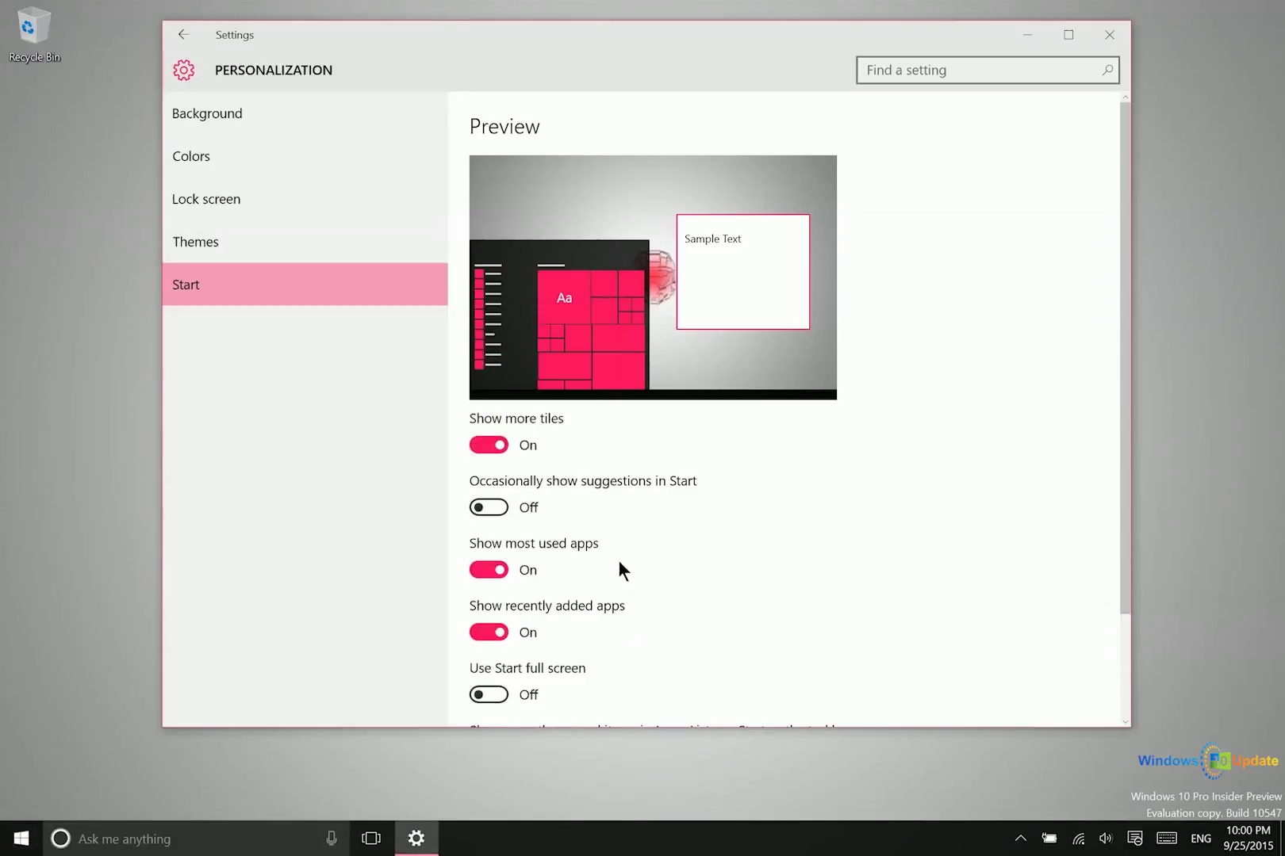
click(492, 569)
click(492, 630)
click(21, 839)
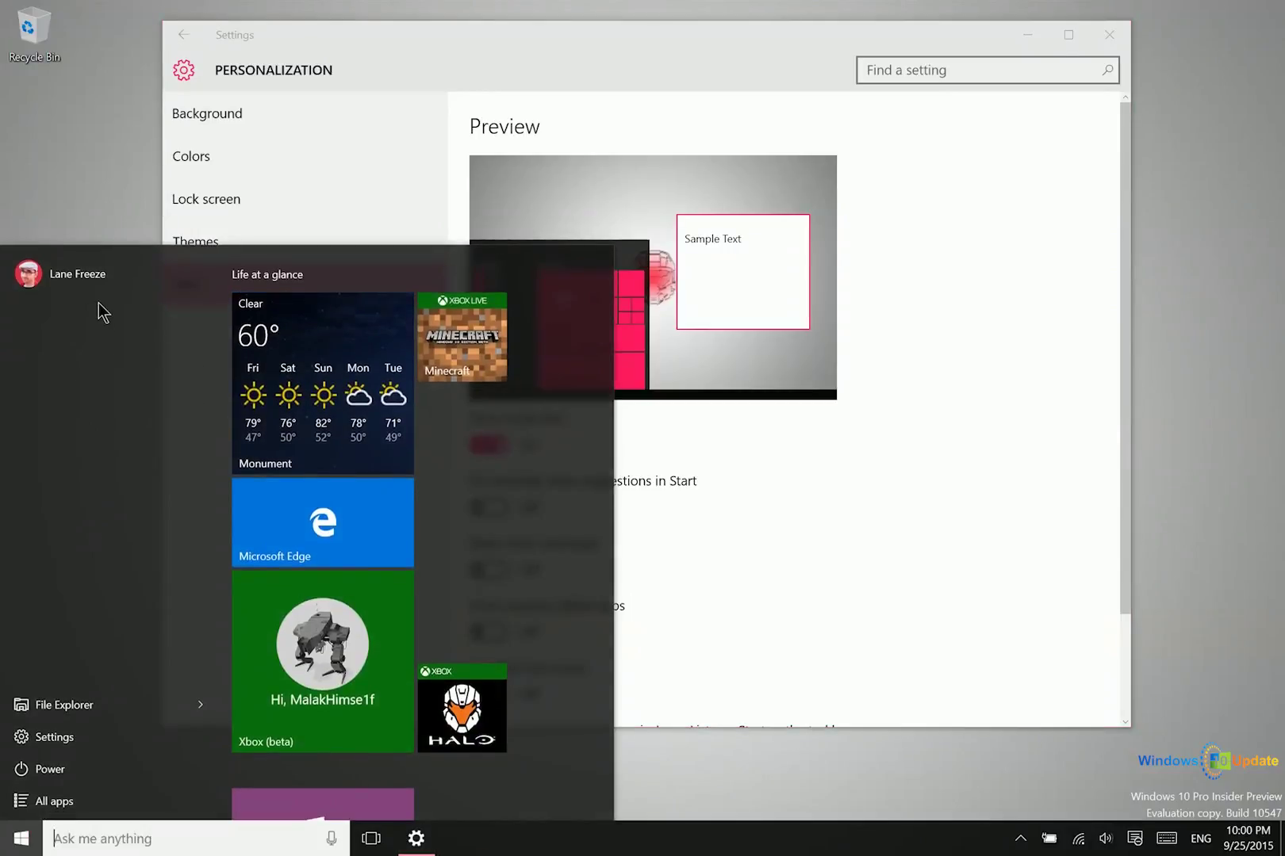
click(837, 572)
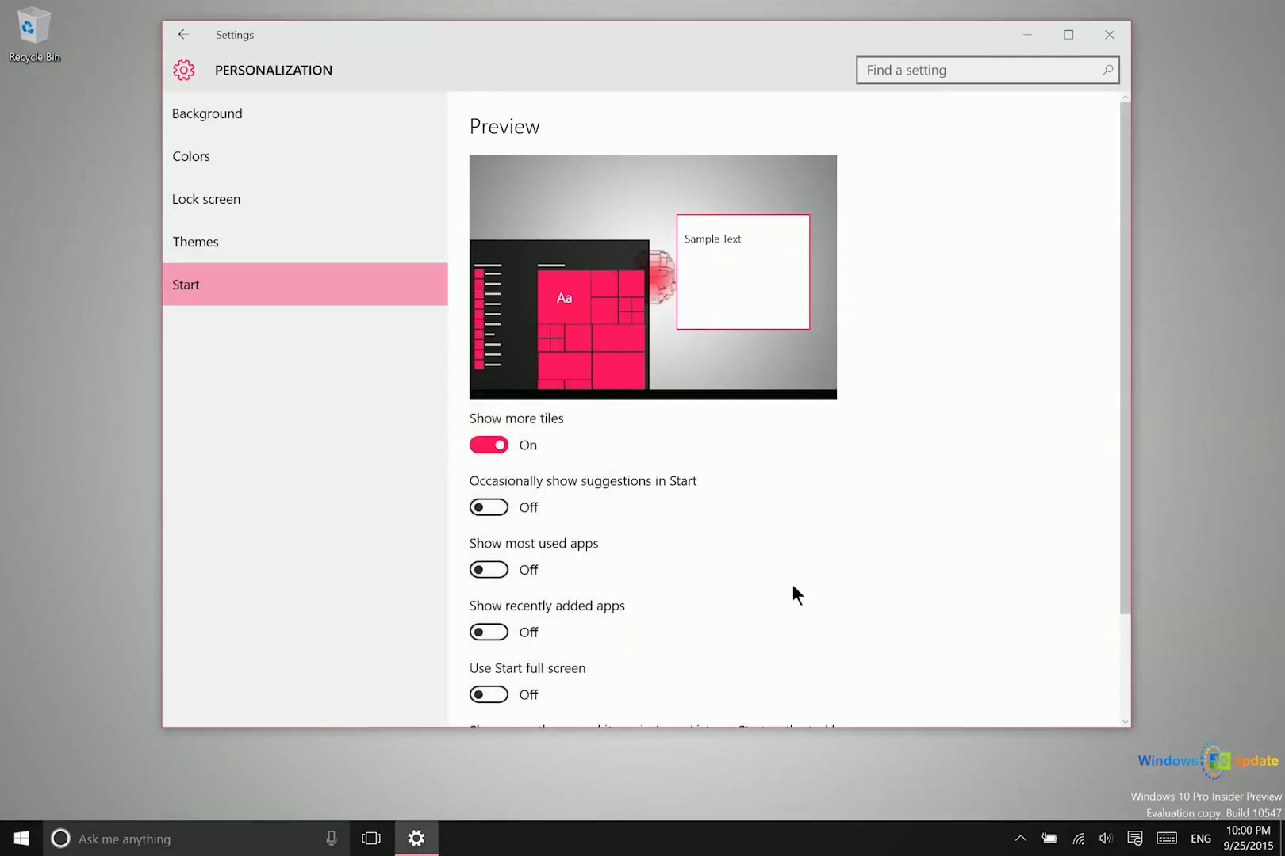
- Turn on Use Start full screen and view the full-screen Start menu
scroll(792, 584, down, 2)
click(489, 567)
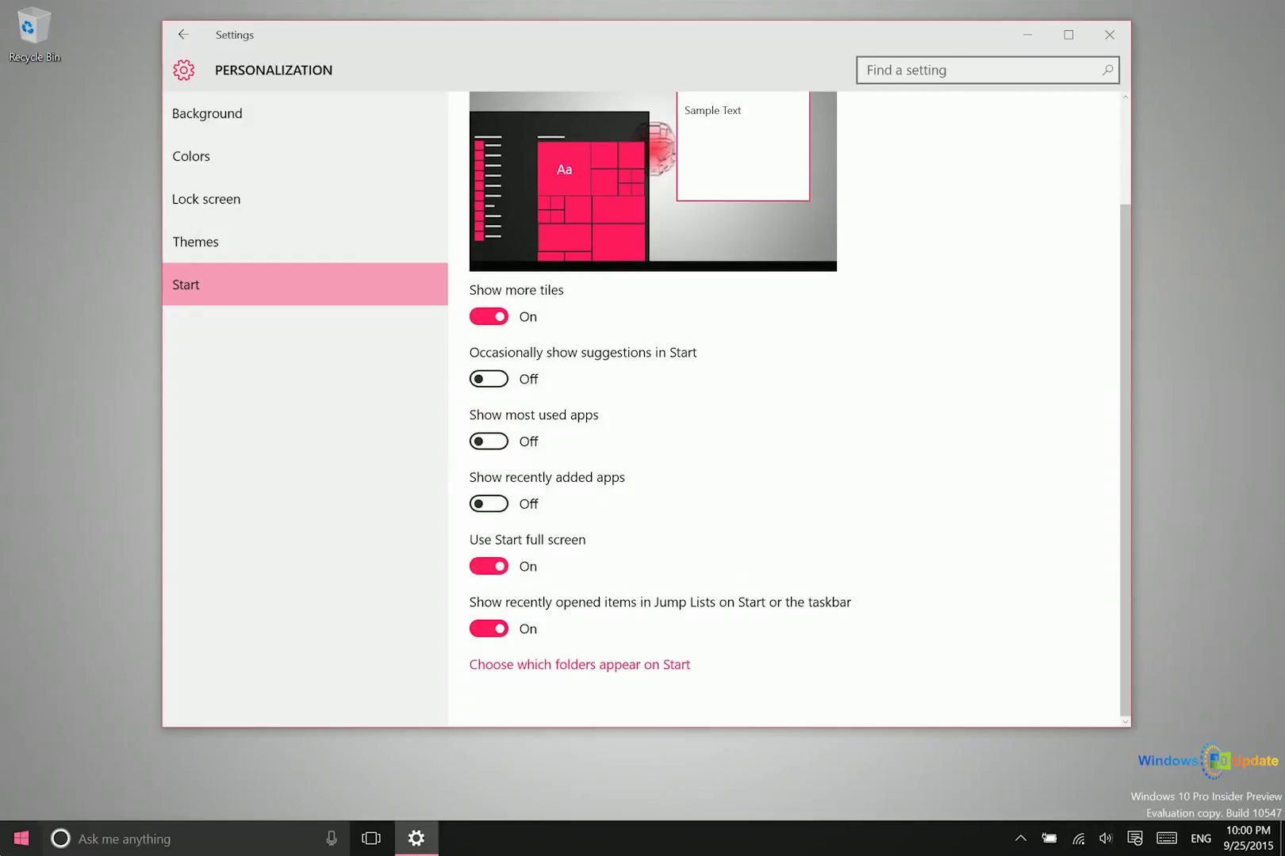
key(super)
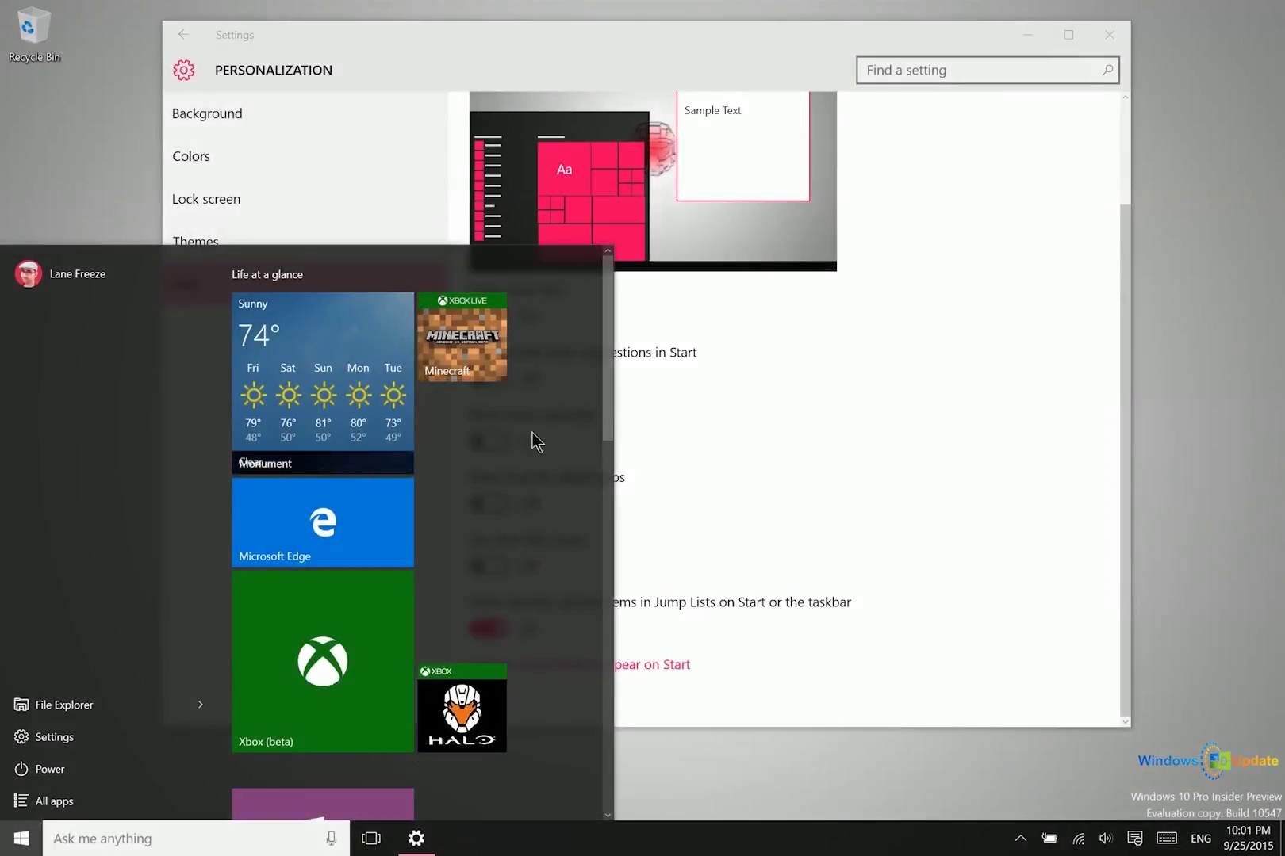
- Make the Start menu wider and shorter by dragging its edges, then go to Themes
drag(615, 498, 888, 470)
scroll(964, 452, down, 5)
scroll(947, 396, up, 5)
drag(912, 242, 835, 284)
click(1067, 429)
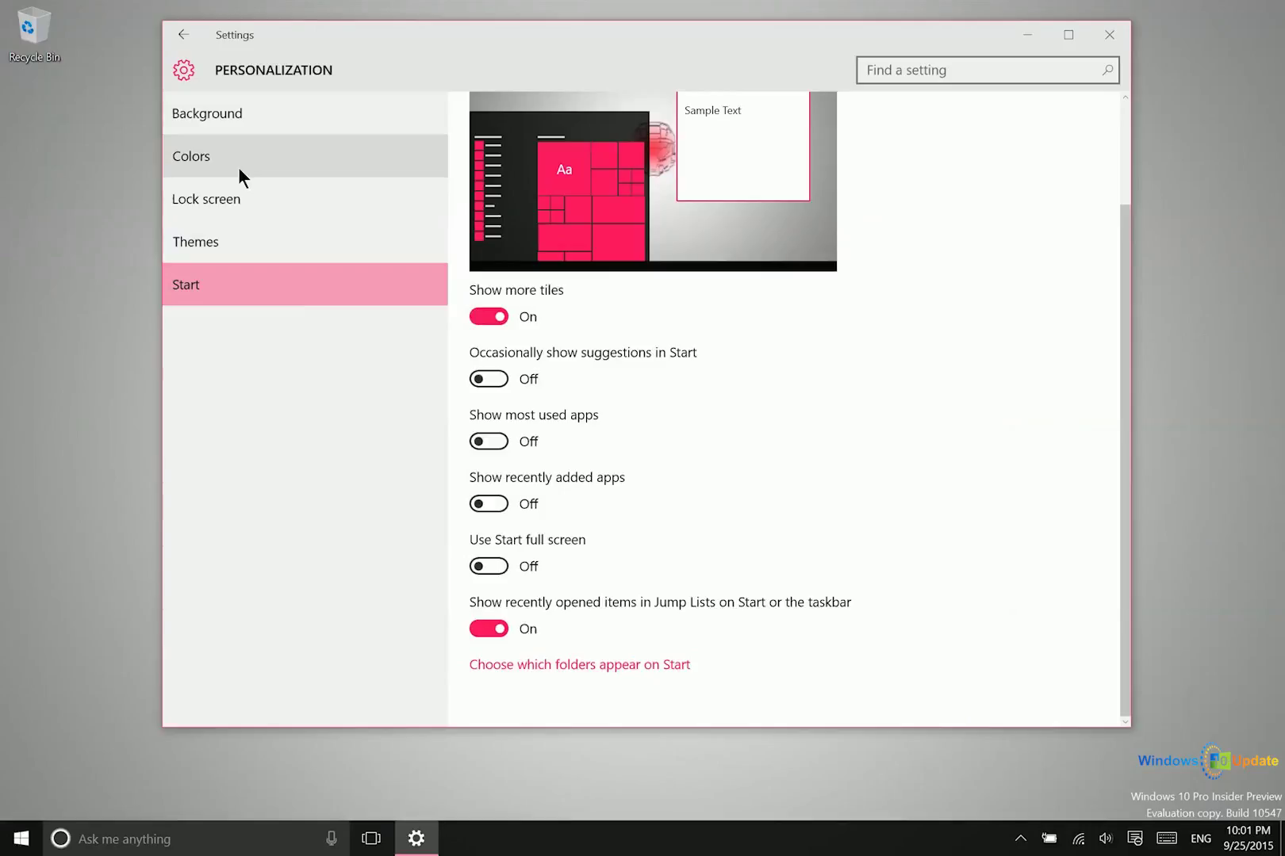
click(239, 238)
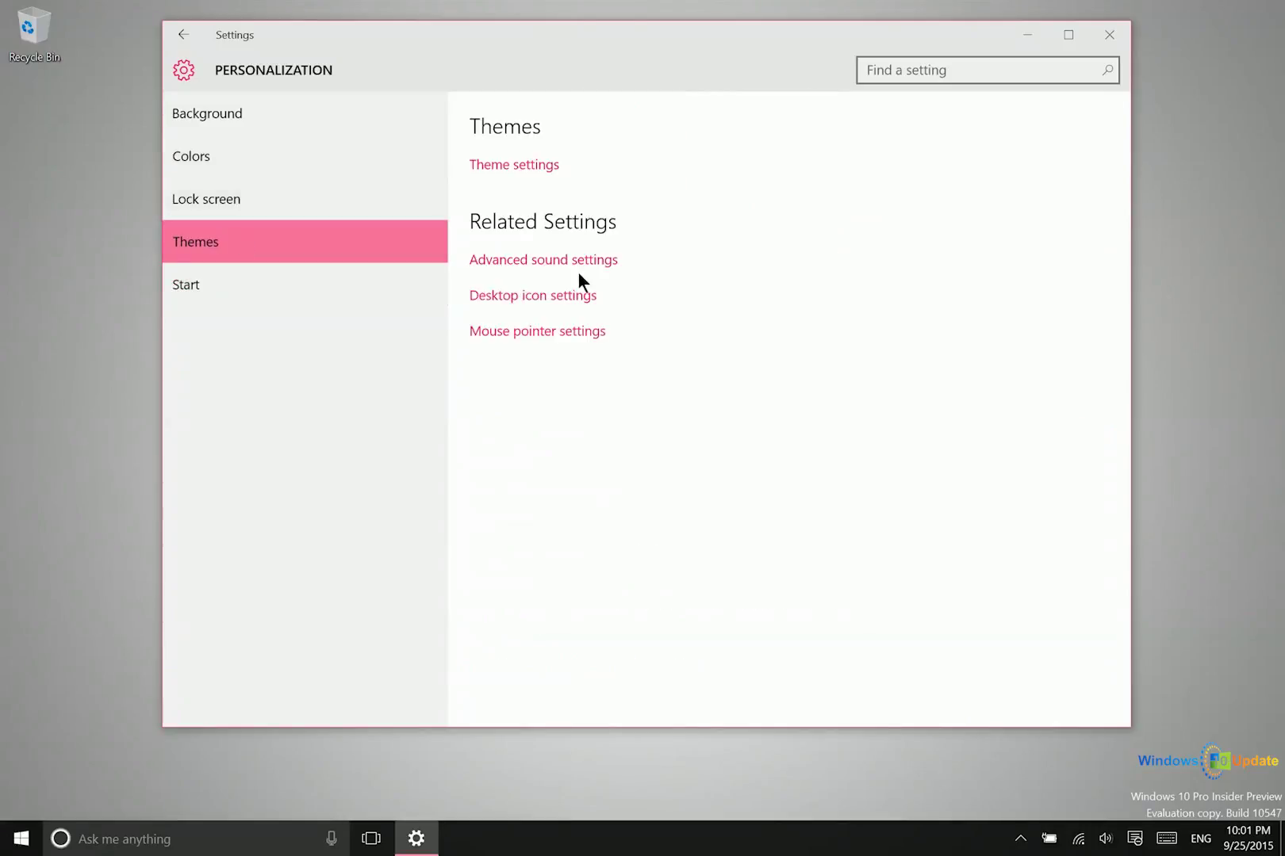
- Open Theme settings in Control Panel and scroll to the Windows Default and High Contrast themes
click(517, 166)
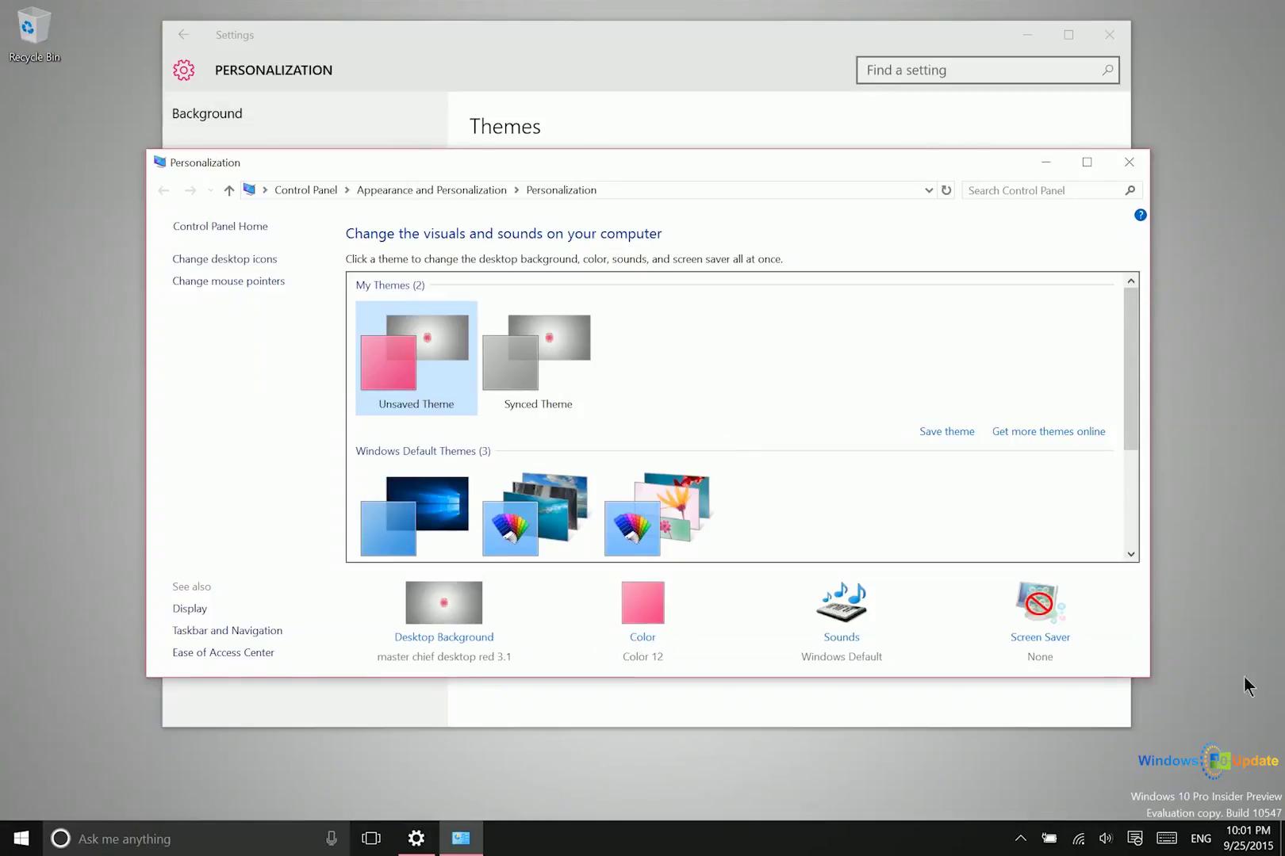
scroll(873, 606, down, 1)
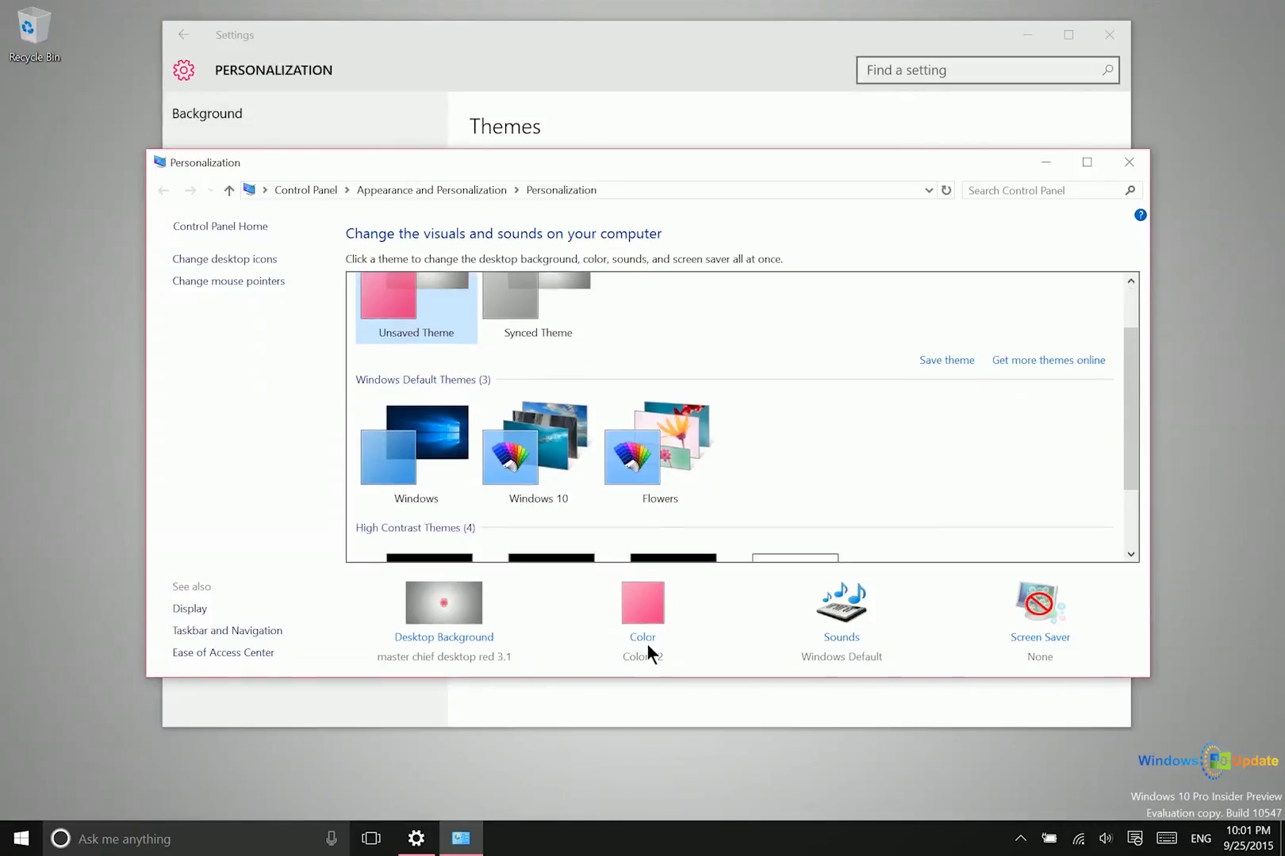
scroll(599, 500, down, 1)
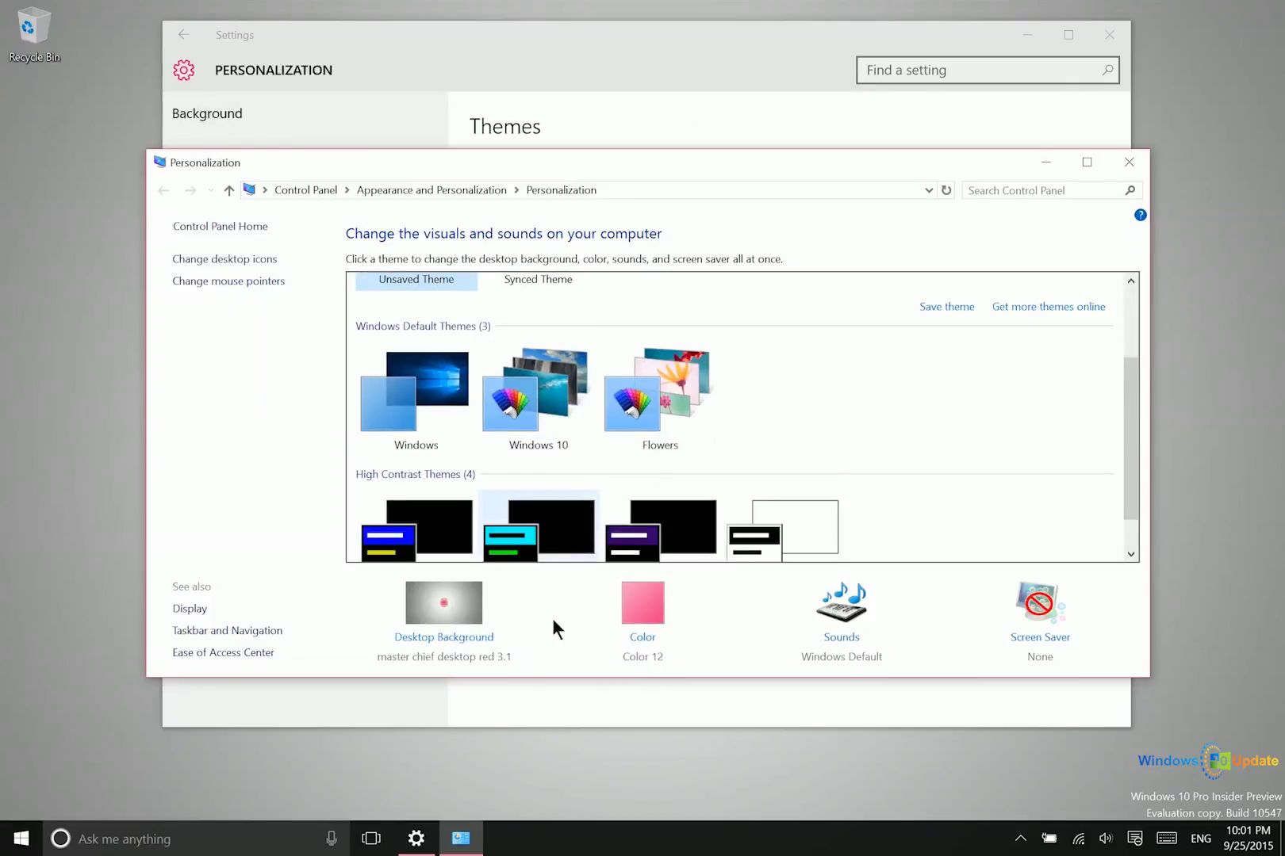